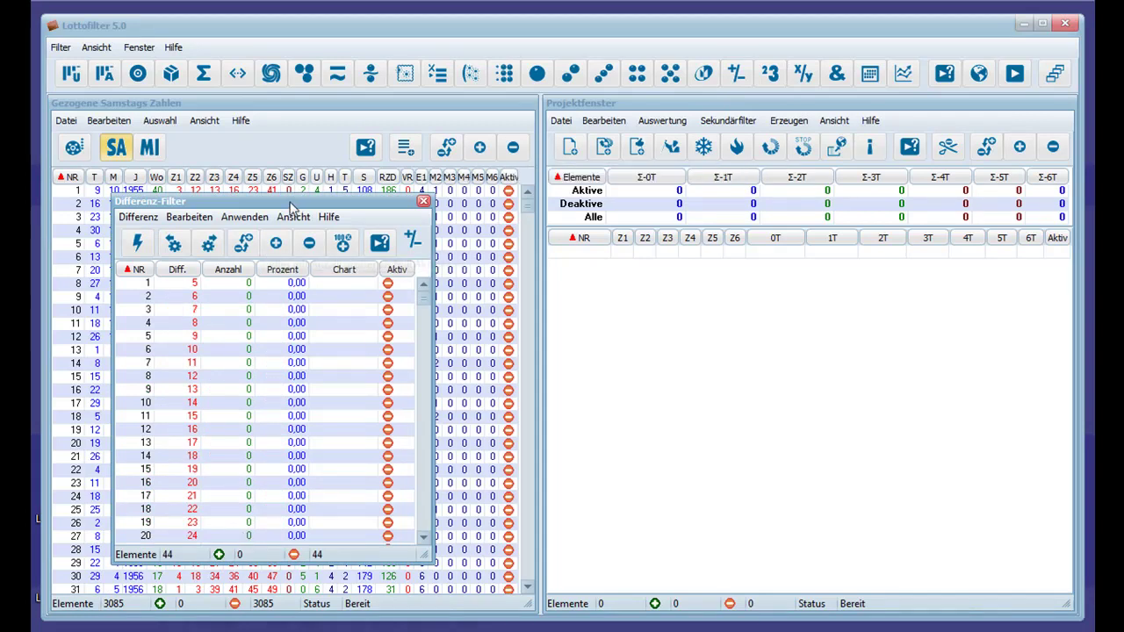
Activate the drawn Saturday numbers from the last draw, 3085, upwards until all numbers have been drawn once.
drag(290, 201, 267, 207)
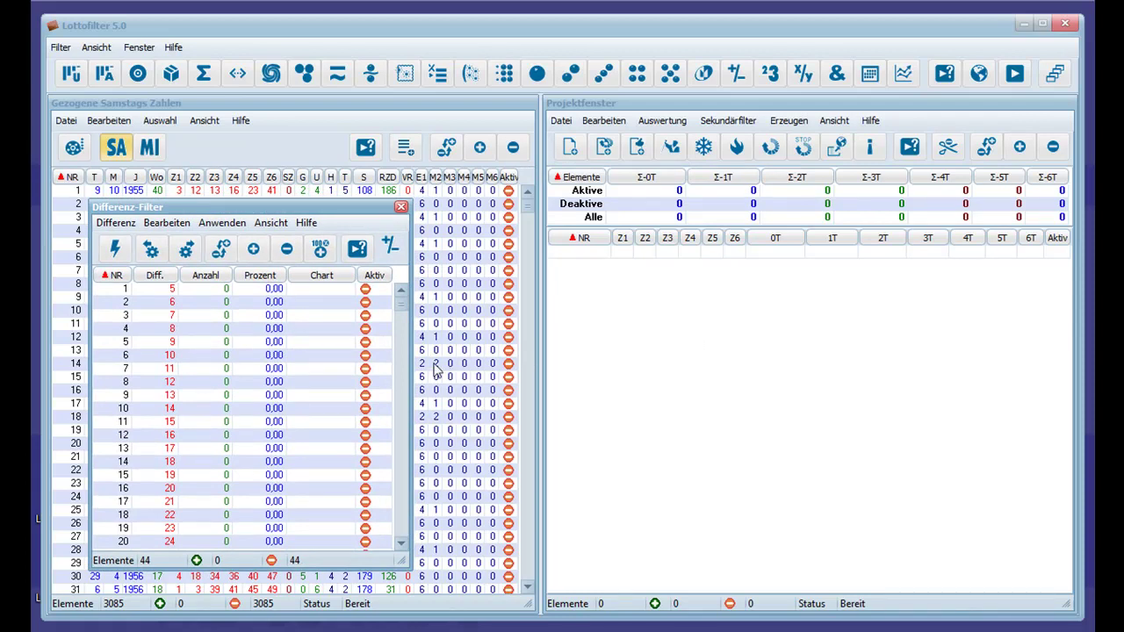
drag(528, 204, 533, 597)
right_click(508, 578)
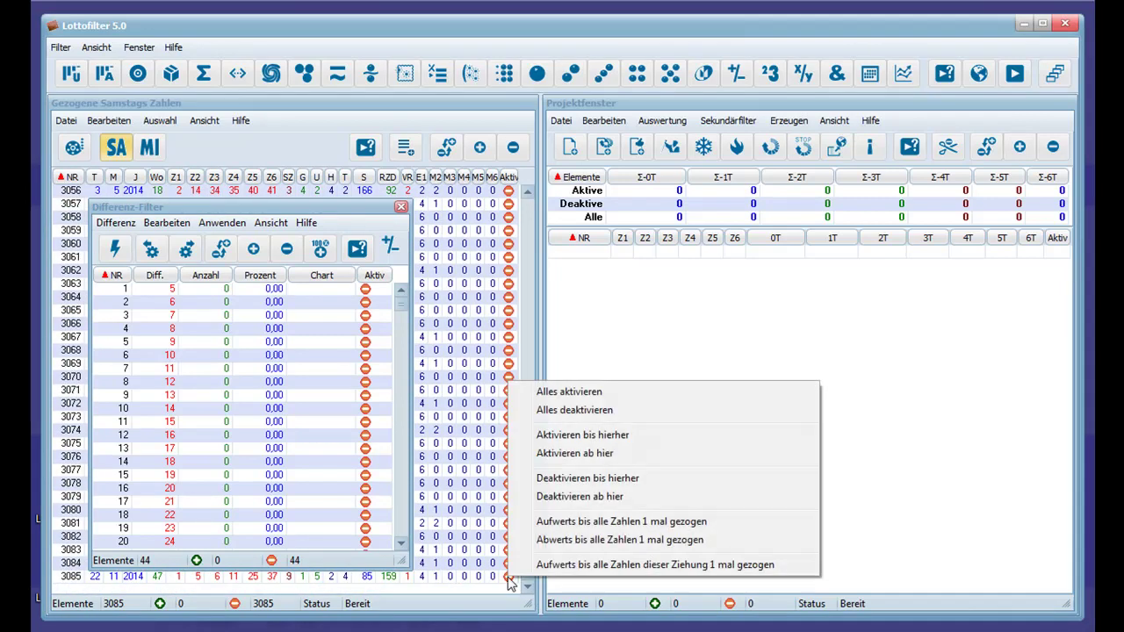
click(577, 523)
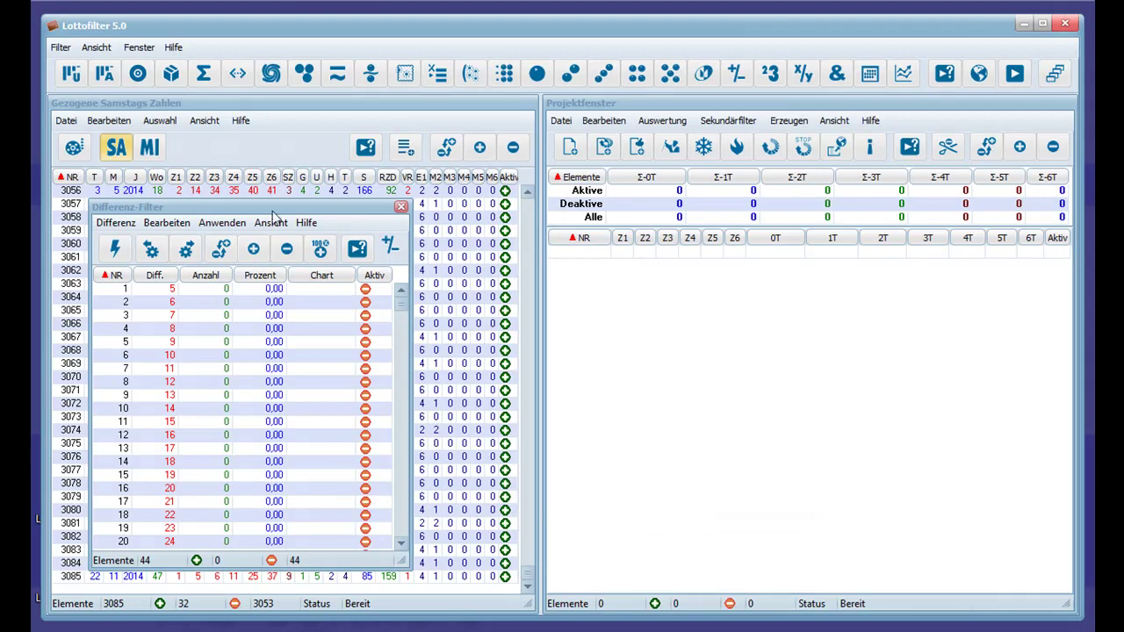
Calculate the difference filter, sort it descending by Anzahl, and activate only the row for difference 32.
click(114, 250)
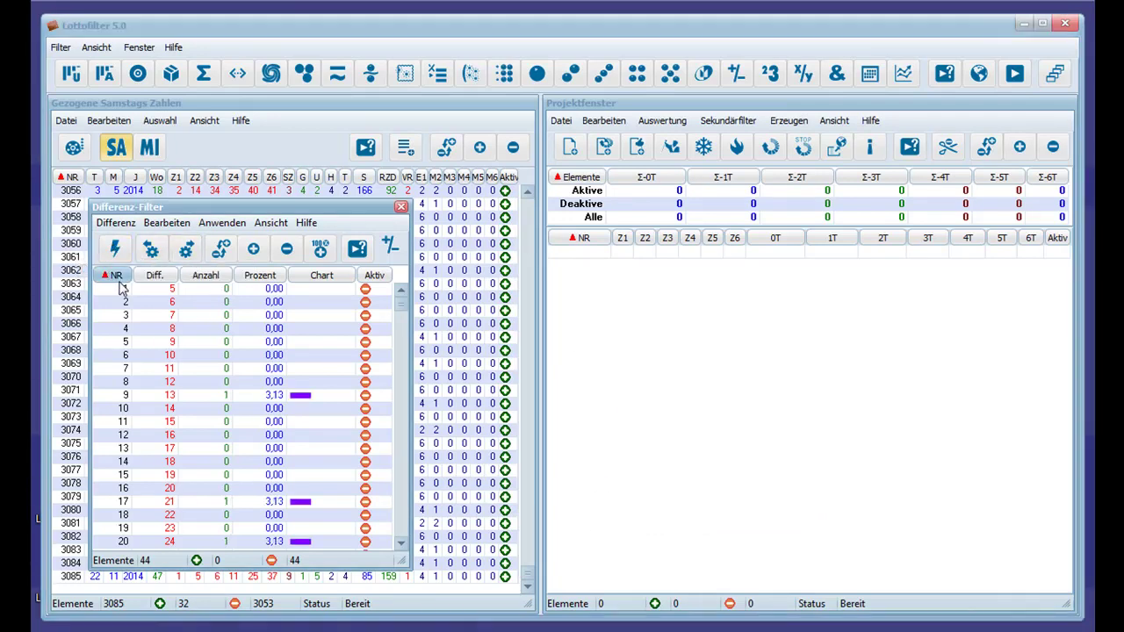
click(207, 275)
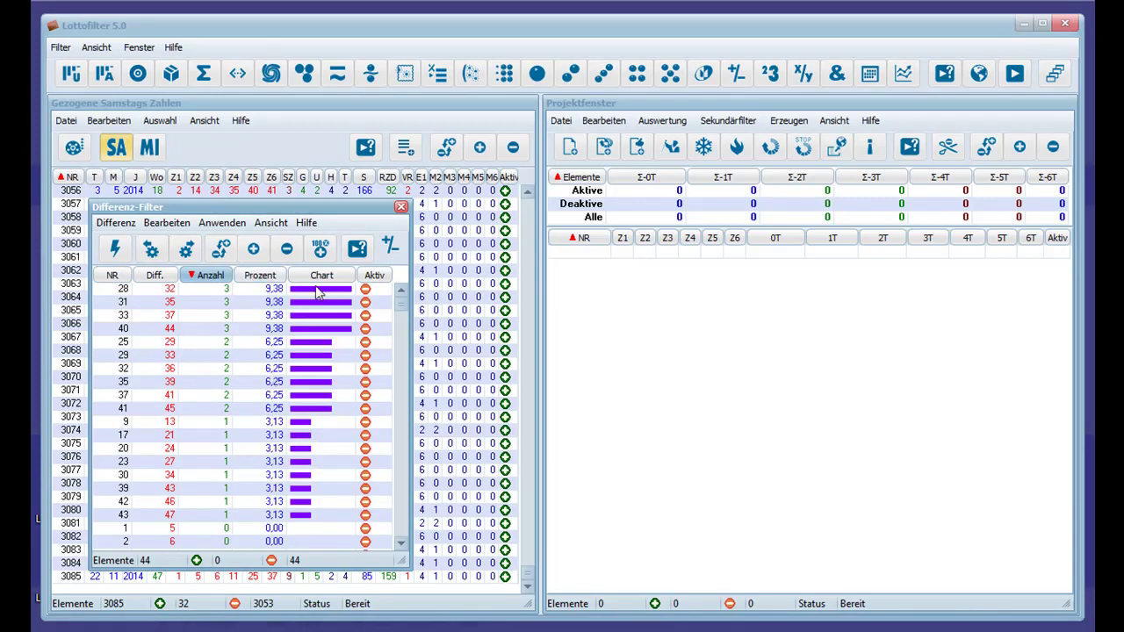
click(365, 291)
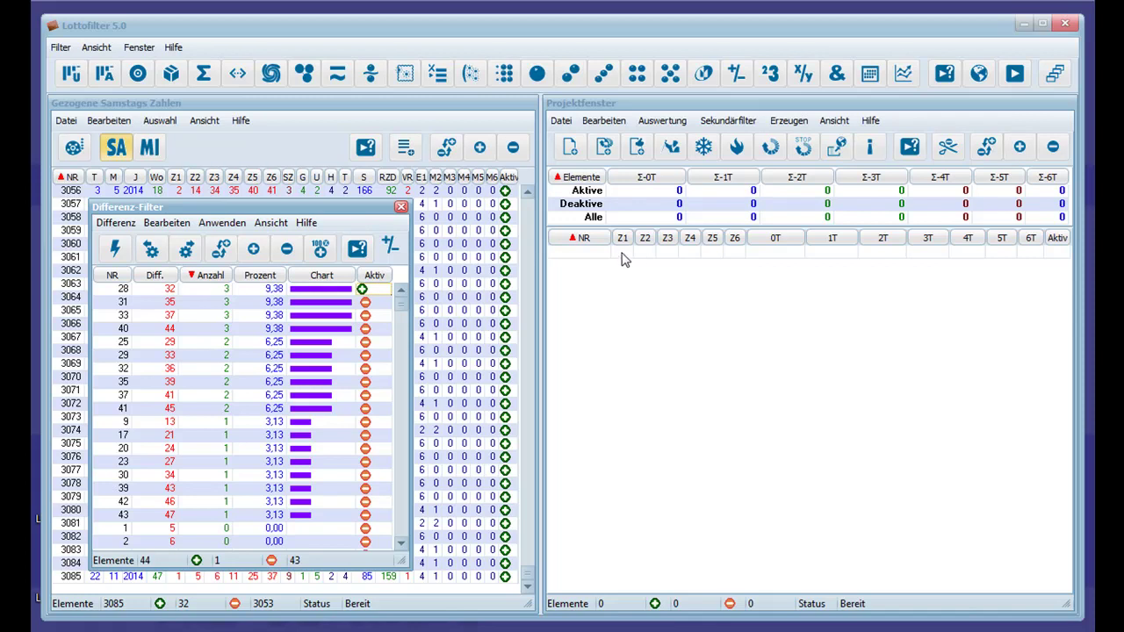
Create a new project in the Projektfenster and look through its generated combinations.
click(570, 146)
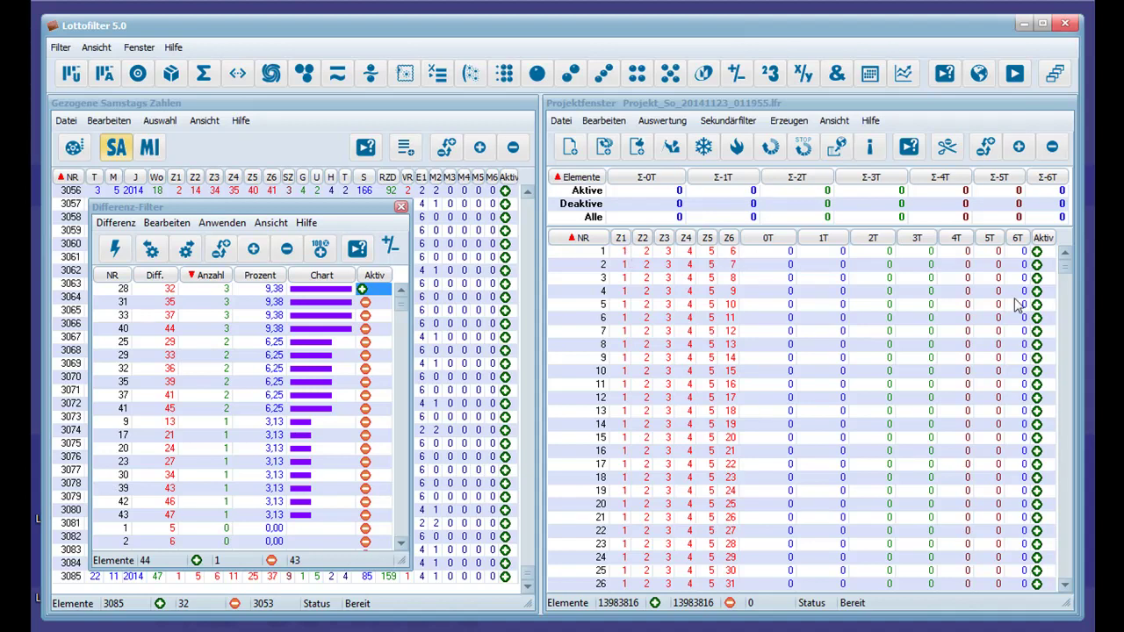
drag(1064, 267, 1058, 345)
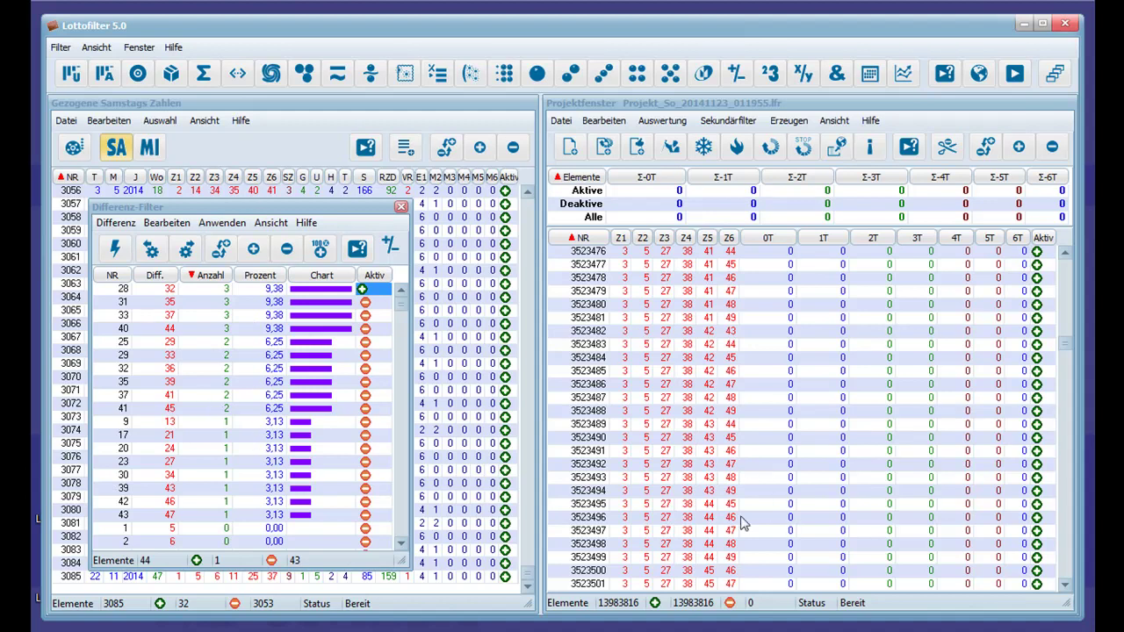
Apply the activated difference filter to the project combinations and to the drawn Saturday numbers.
click(187, 250)
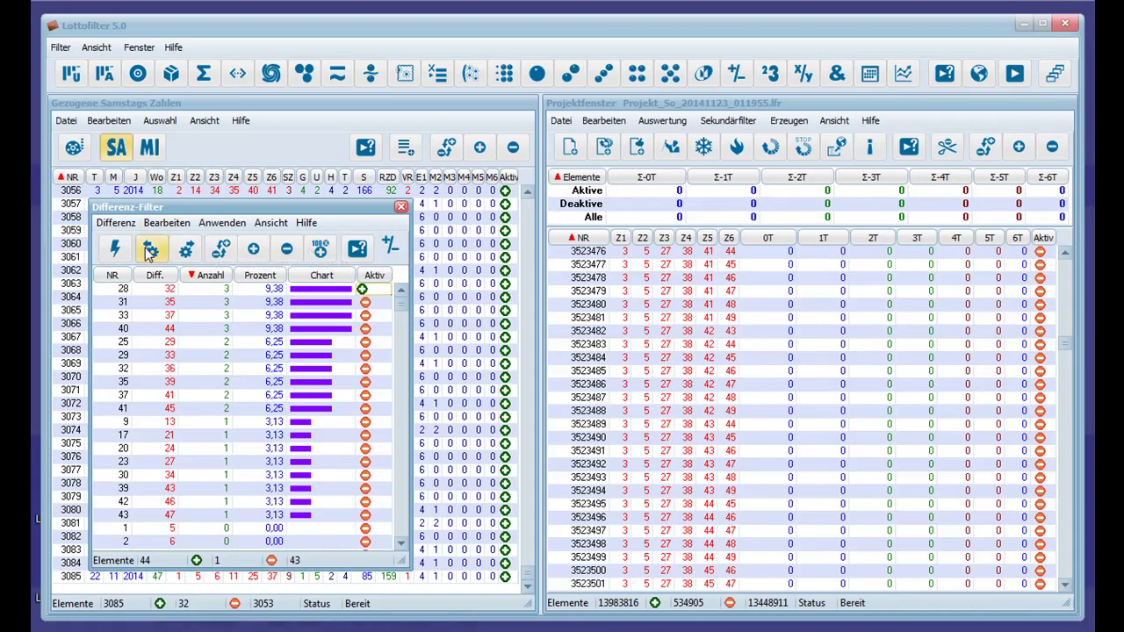
click(149, 253)
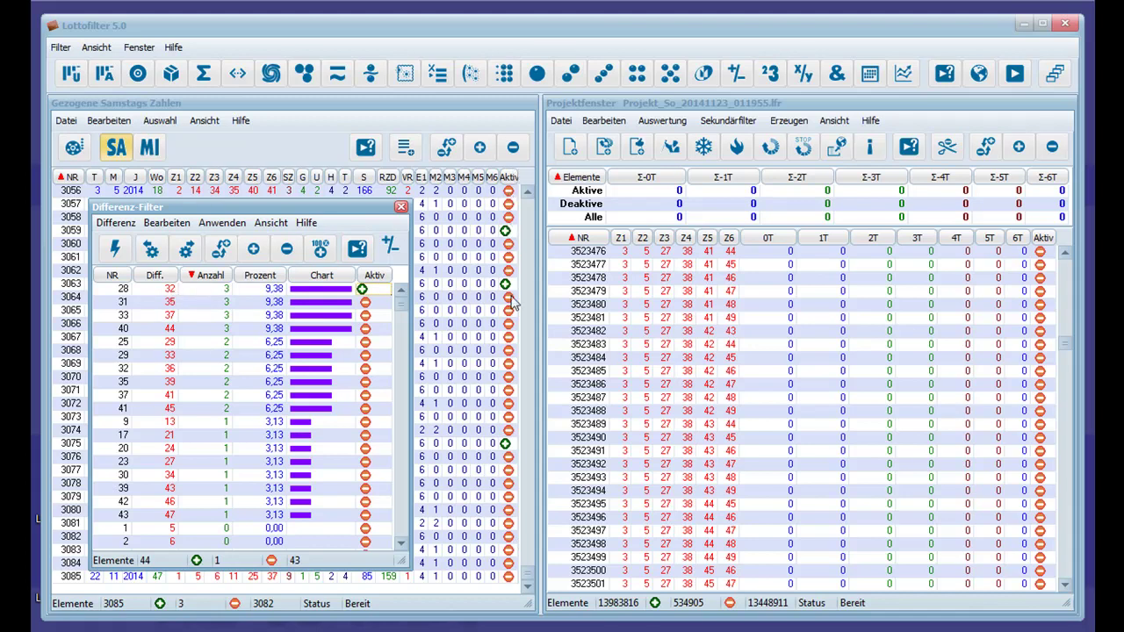
click(531, 595)
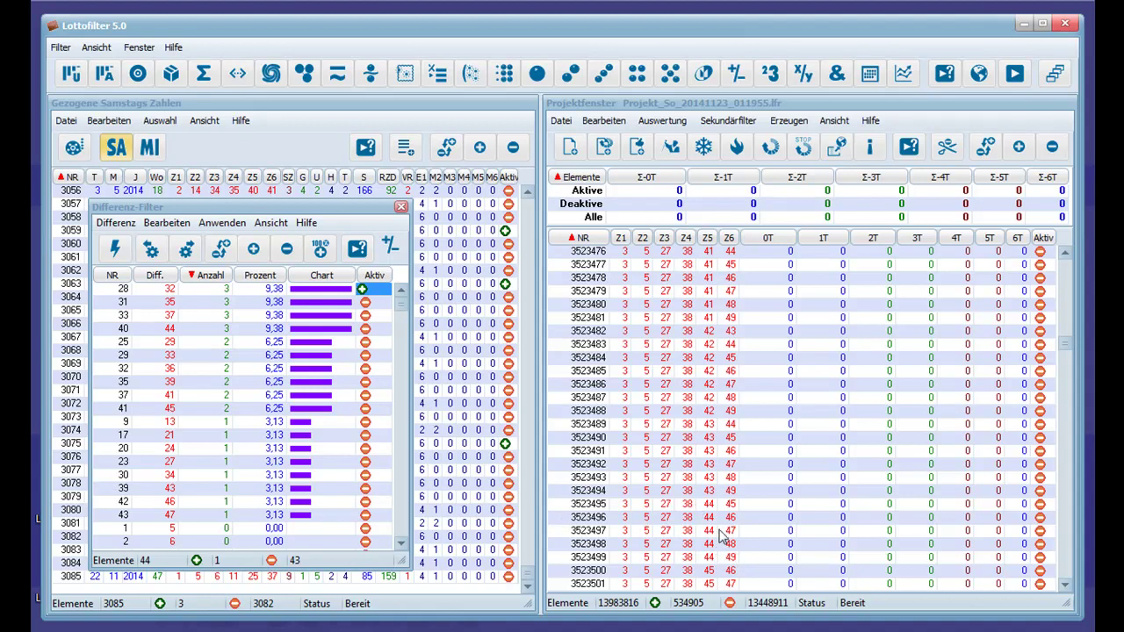
Open the simulation window and insert the Gezogene Zahlen script line "aktiviere ab der letzten Ziehung nach oben bis alle 49 Zahlen 1 mal gezogen wurden".
click(138, 47)
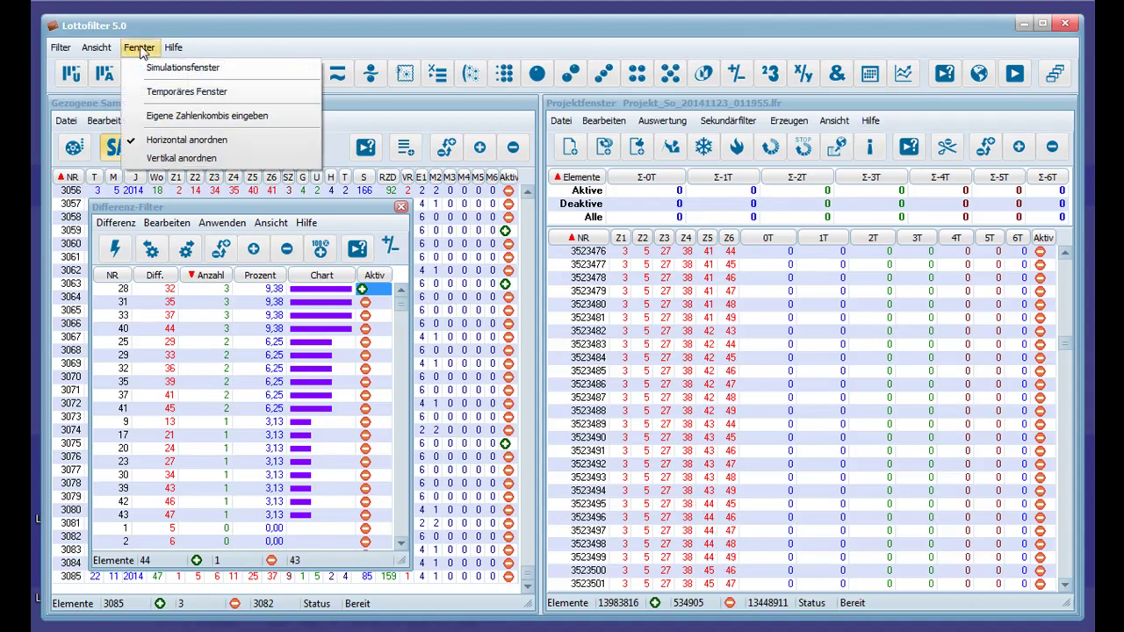
click(173, 68)
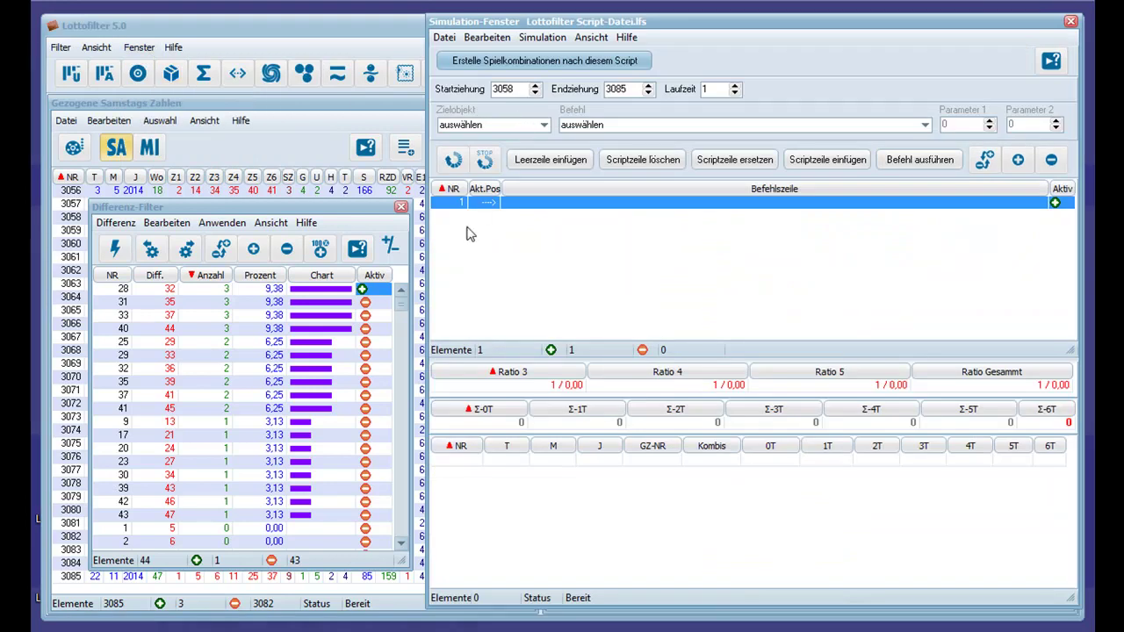
click(544, 125)
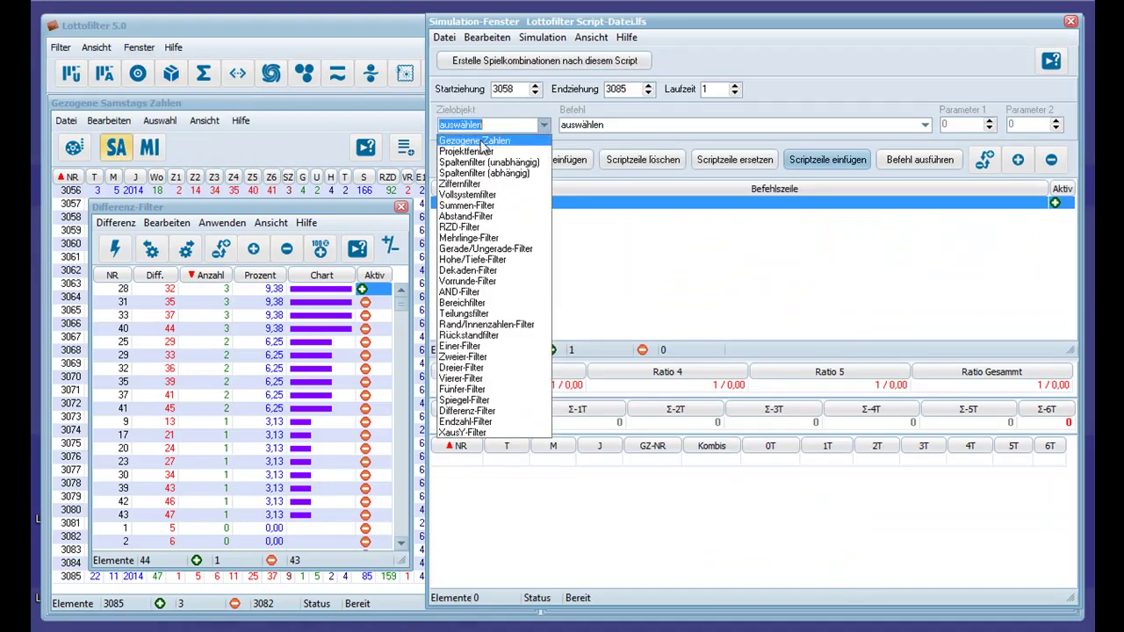
click(480, 143)
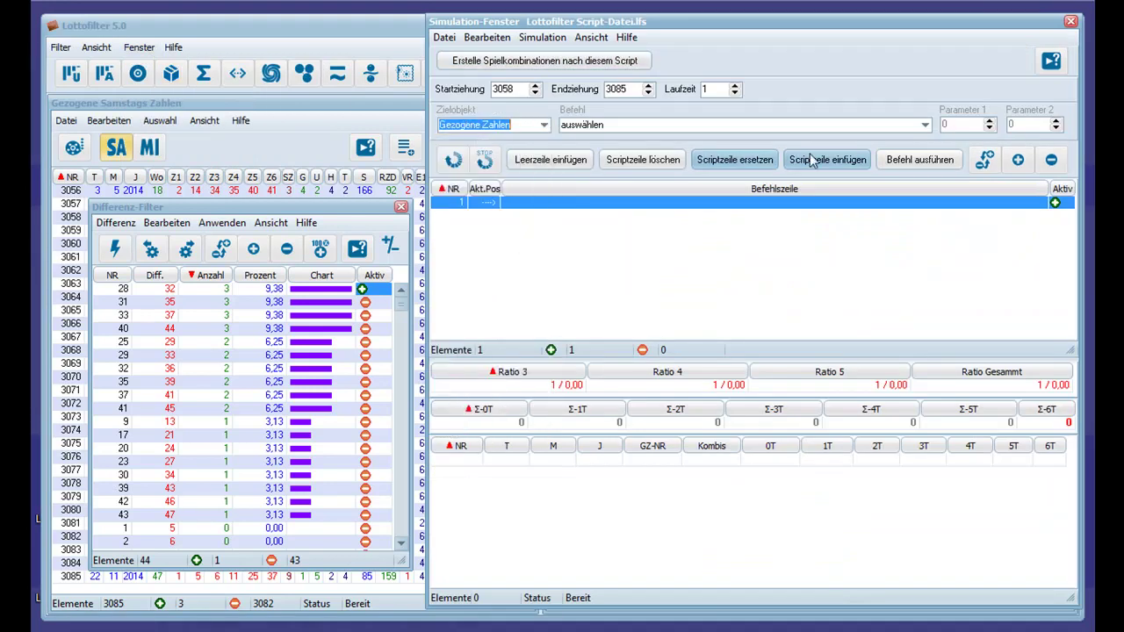
click(926, 125)
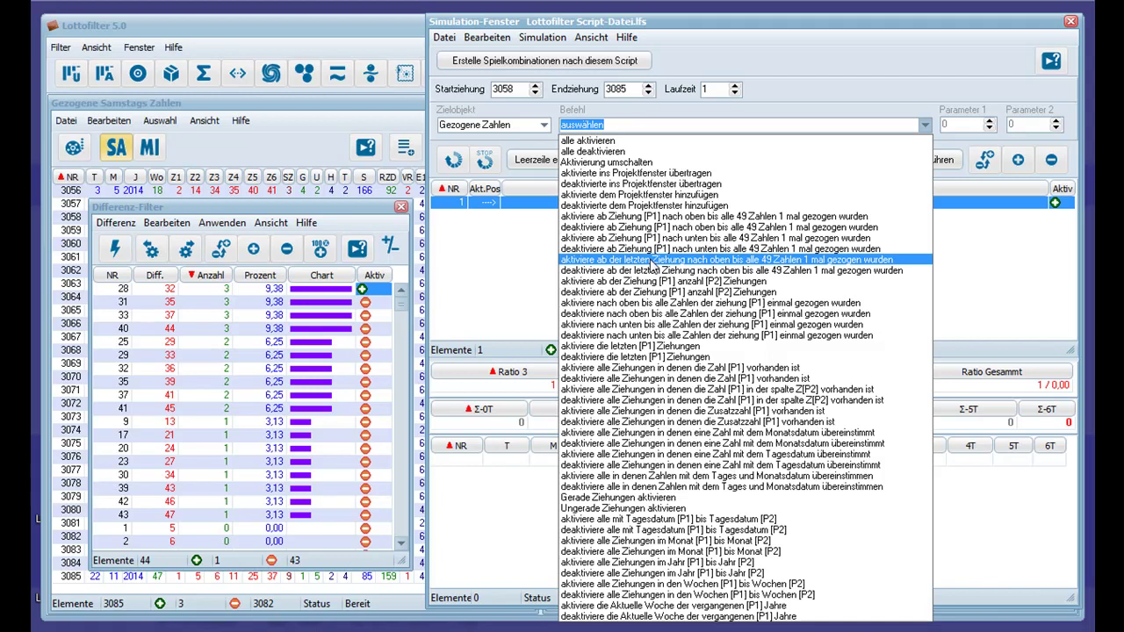
click(651, 261)
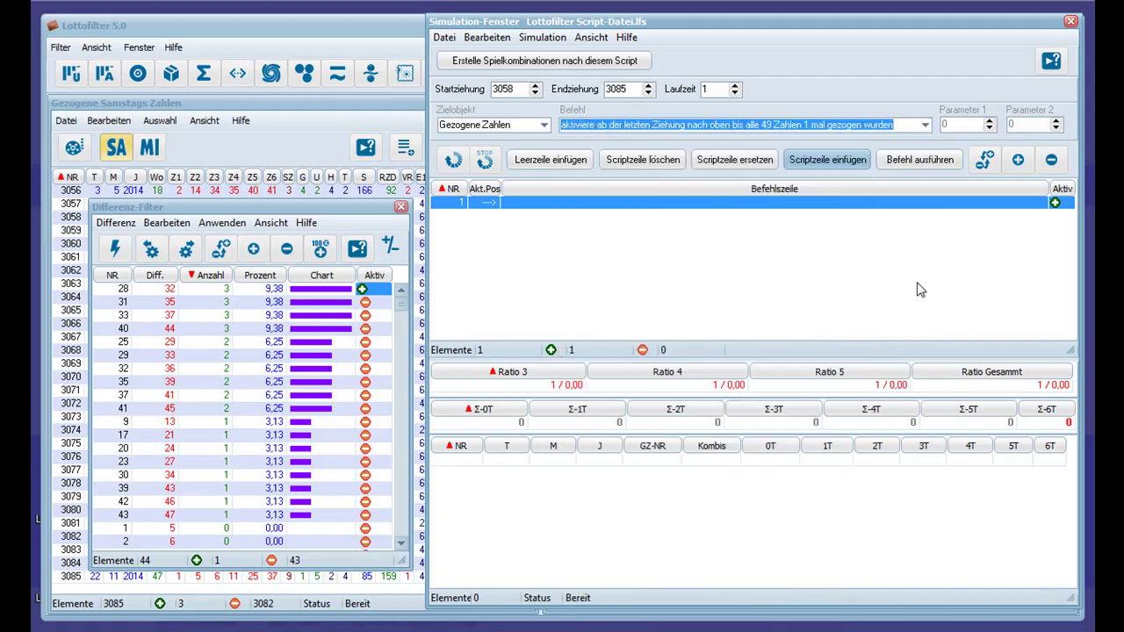
click(802, 160)
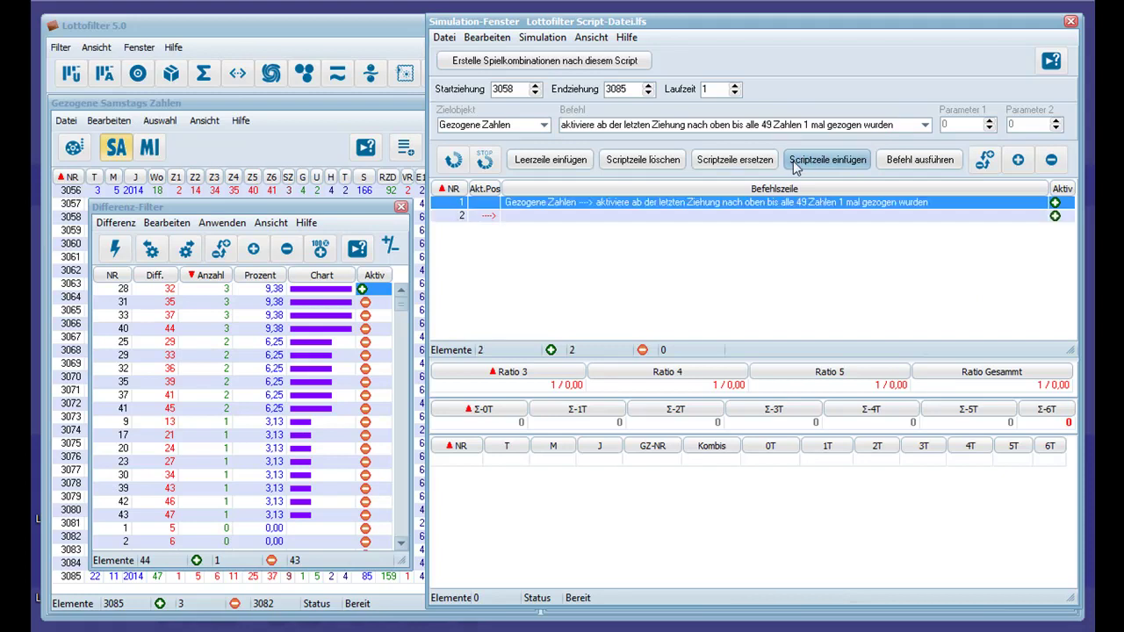
Insert a script line for the Projektfenster with the command "erstelle neues Projekt".
click(545, 125)
click(486, 152)
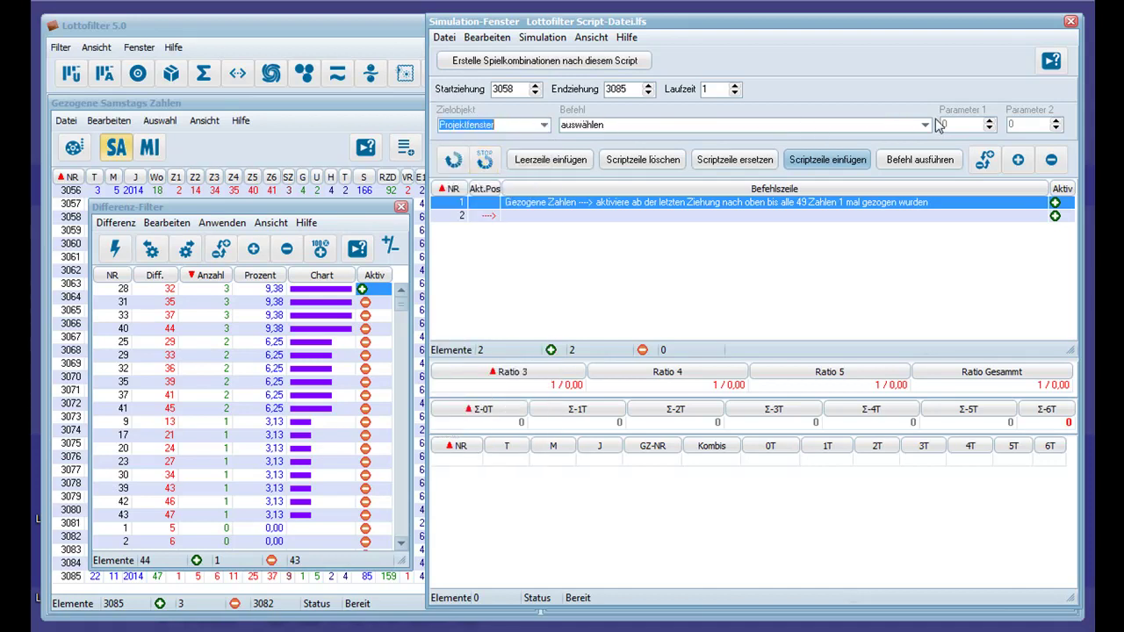
click(924, 125)
click(609, 141)
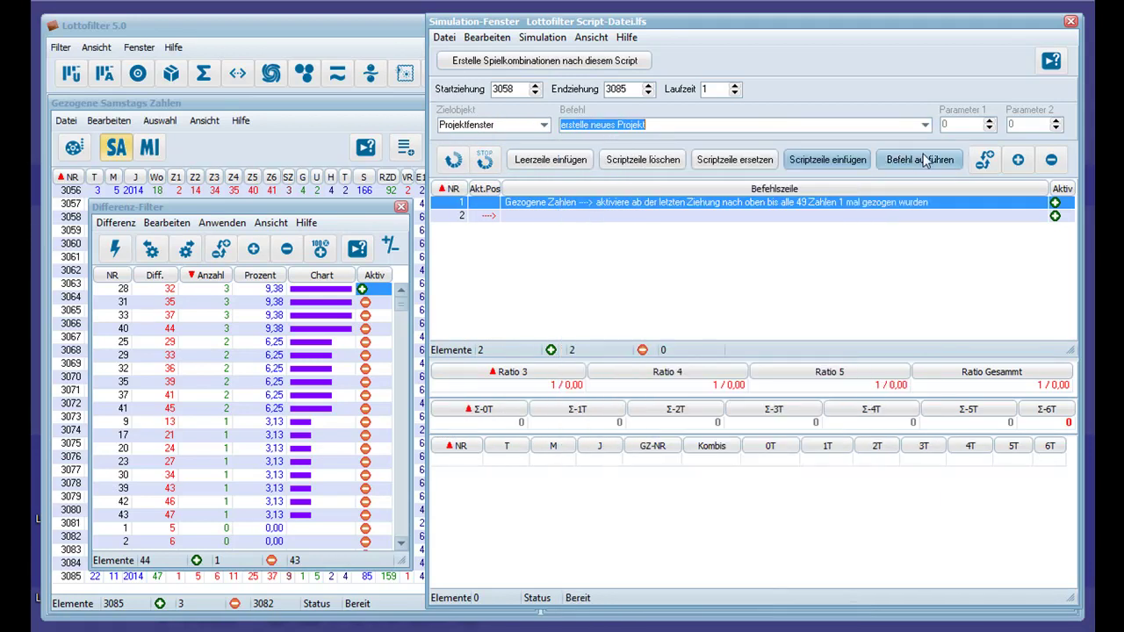
click(821, 161)
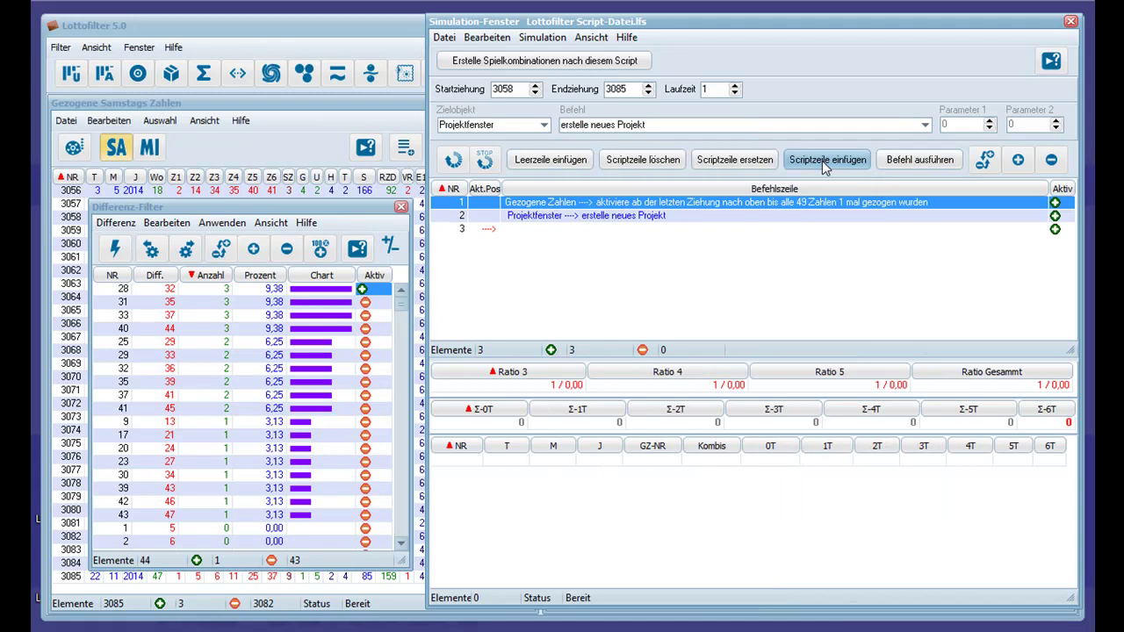
Insert a script line for the Differenz-Filter with the command "neu berechnen".
click(540, 126)
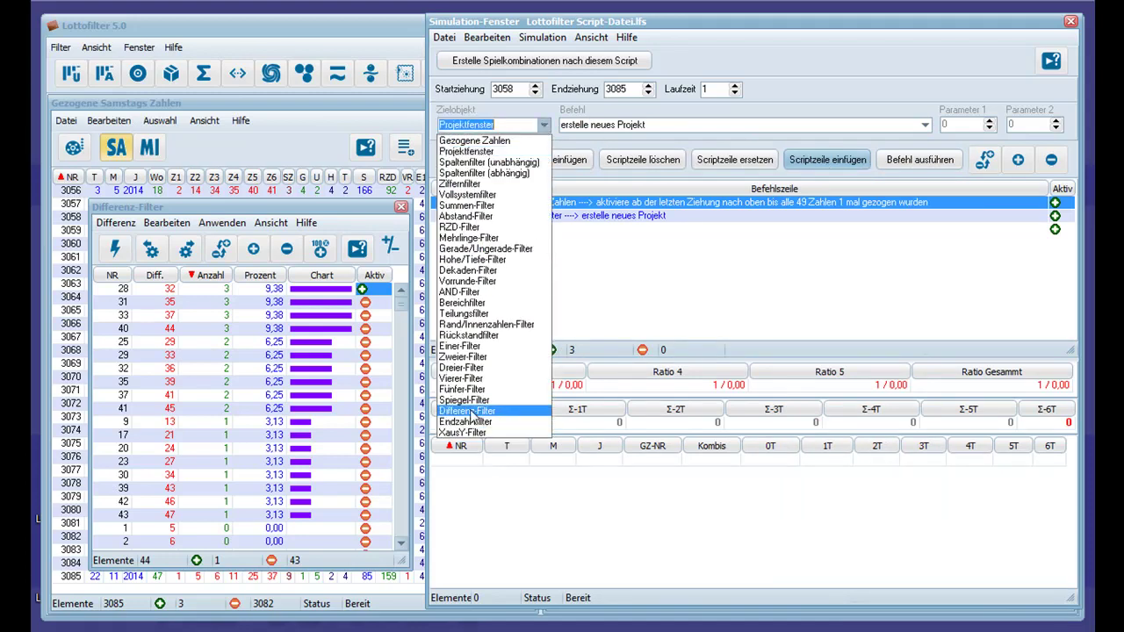
click(472, 411)
click(923, 125)
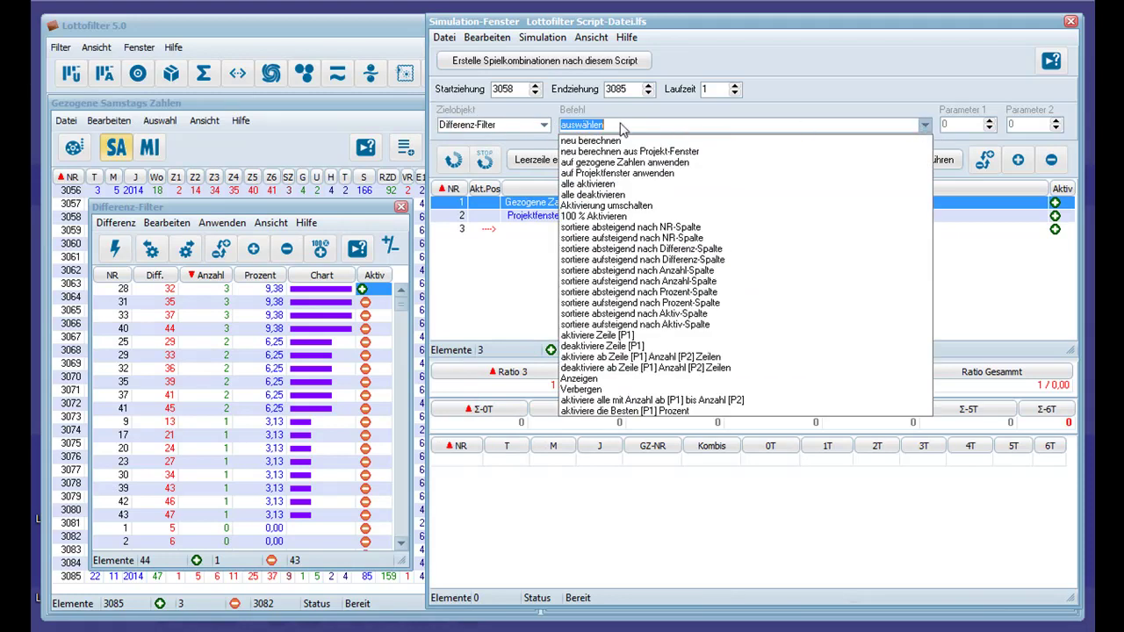
click(597, 141)
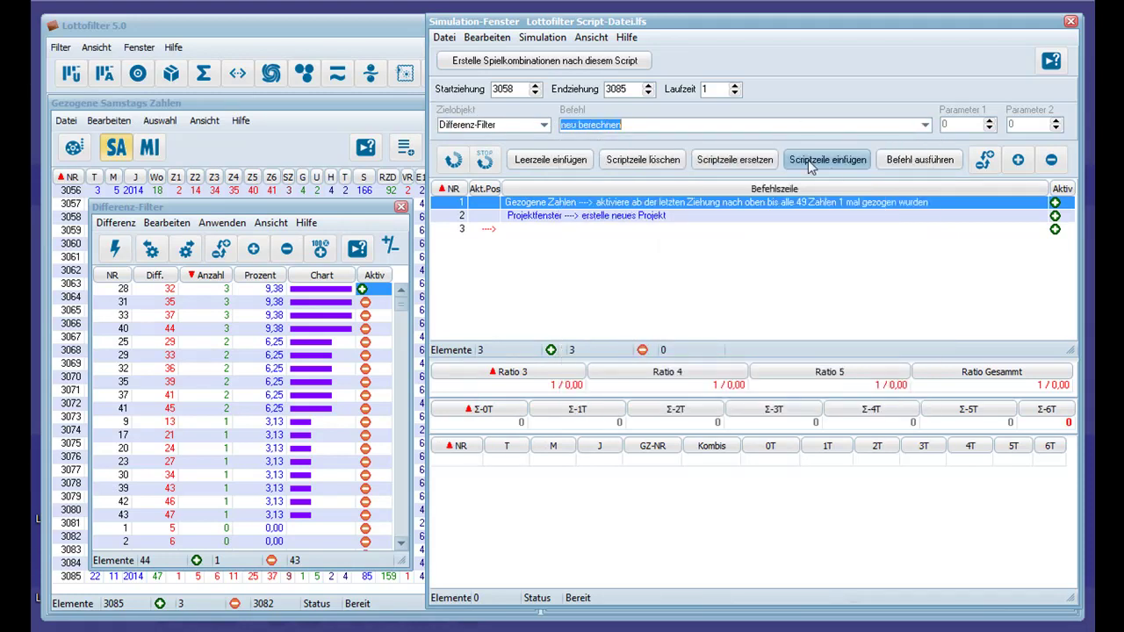
click(808, 159)
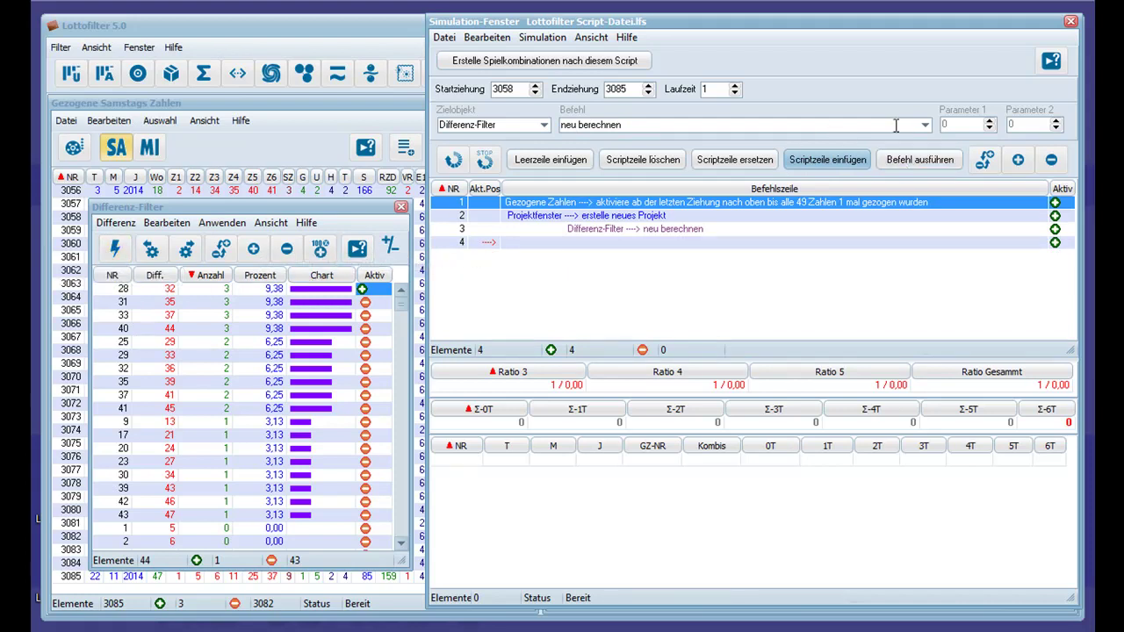
Insert a Differenz-Filter script line with the command "sortiere absteigend nach Anzahl-Spalte".
click(925, 126)
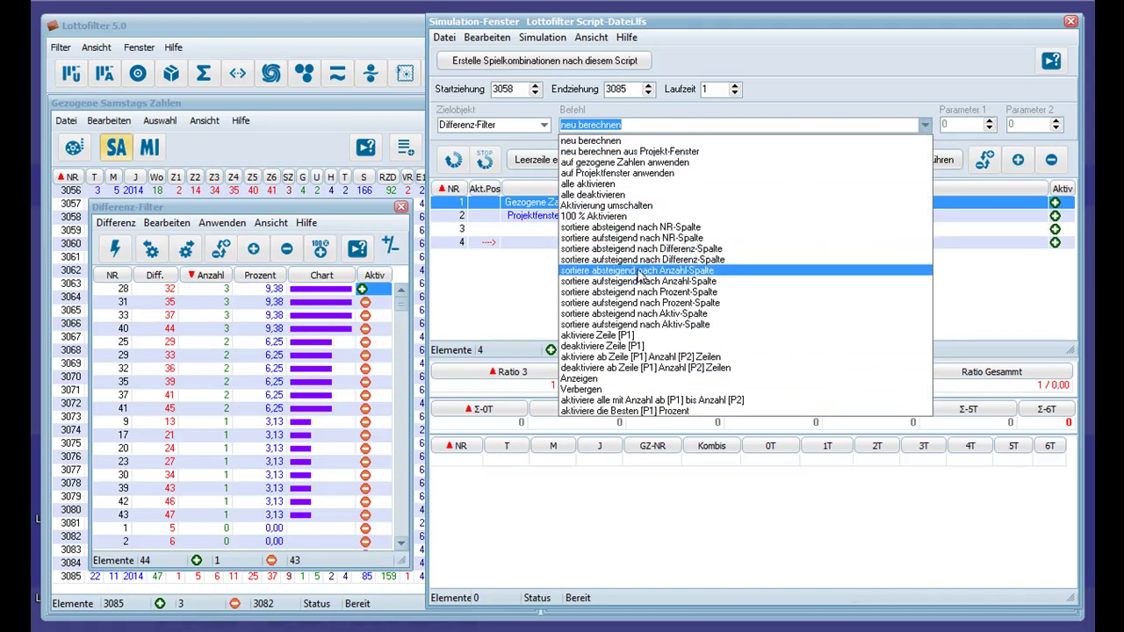
click(639, 272)
click(856, 161)
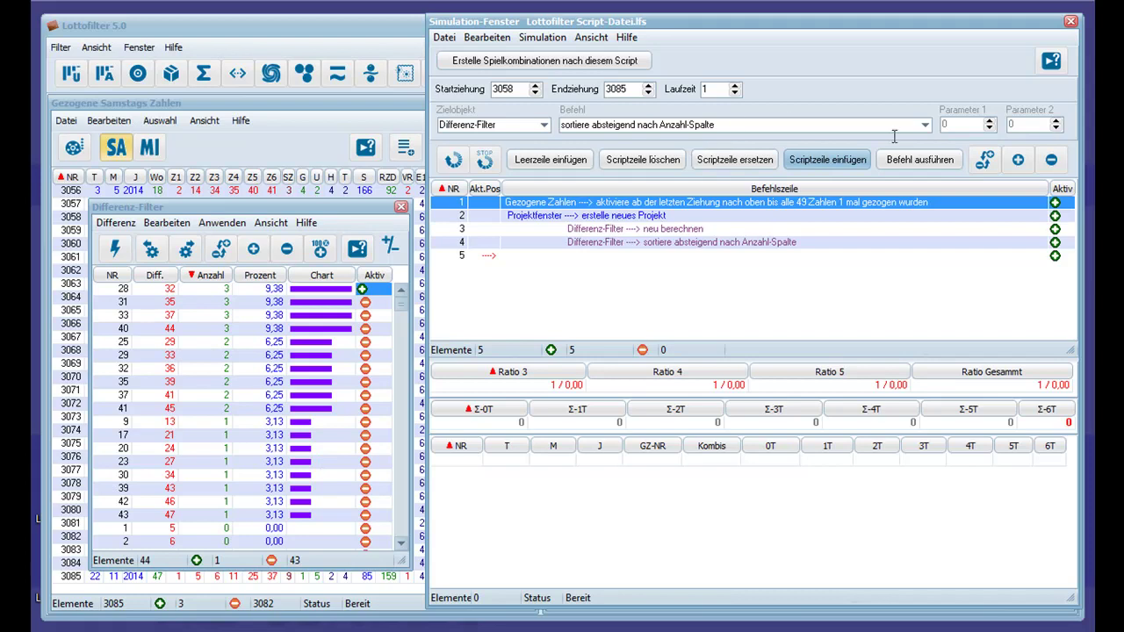
Insert the Differenz-Filter script line "aktiviere ab Zeile [P1] Anzahl [P2] Zeilen" with both parameters at 1.
click(930, 123)
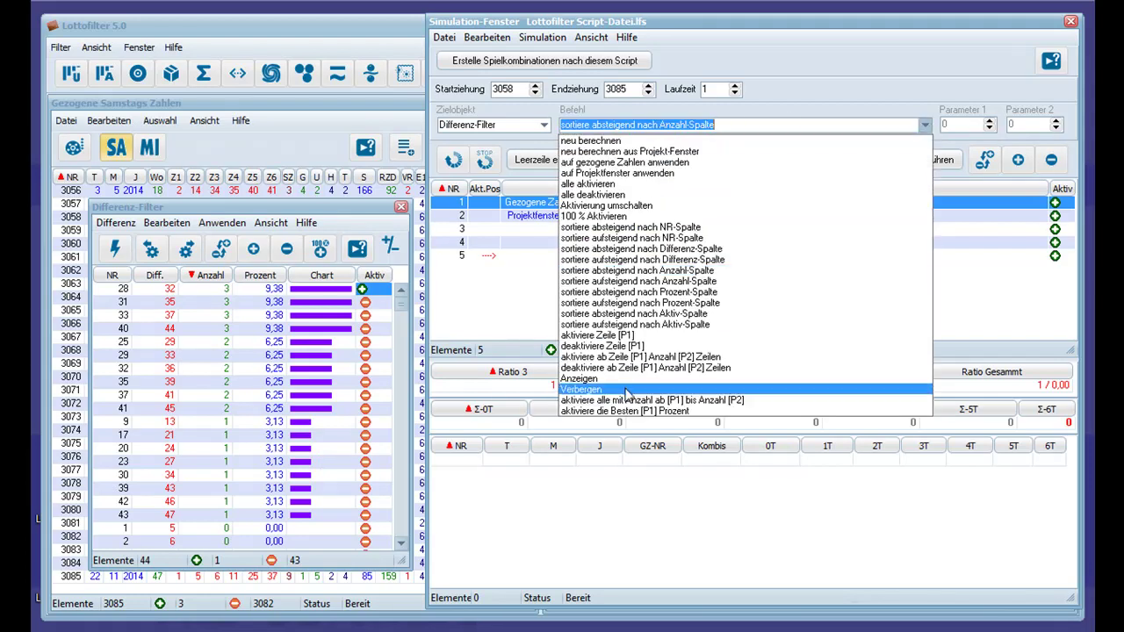
click(652, 358)
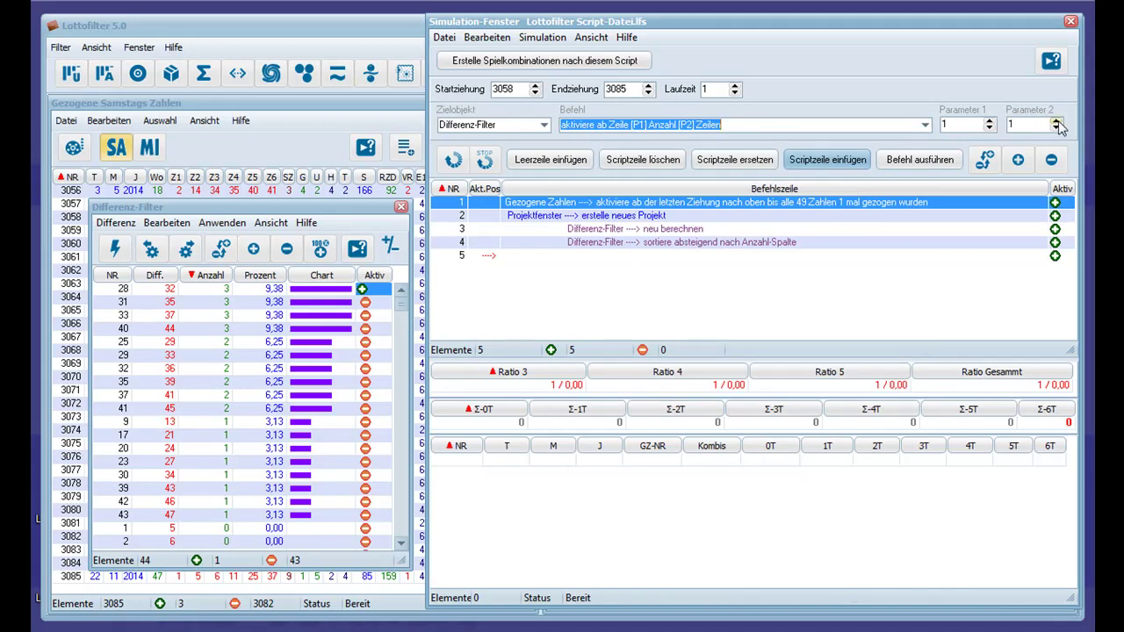
click(847, 161)
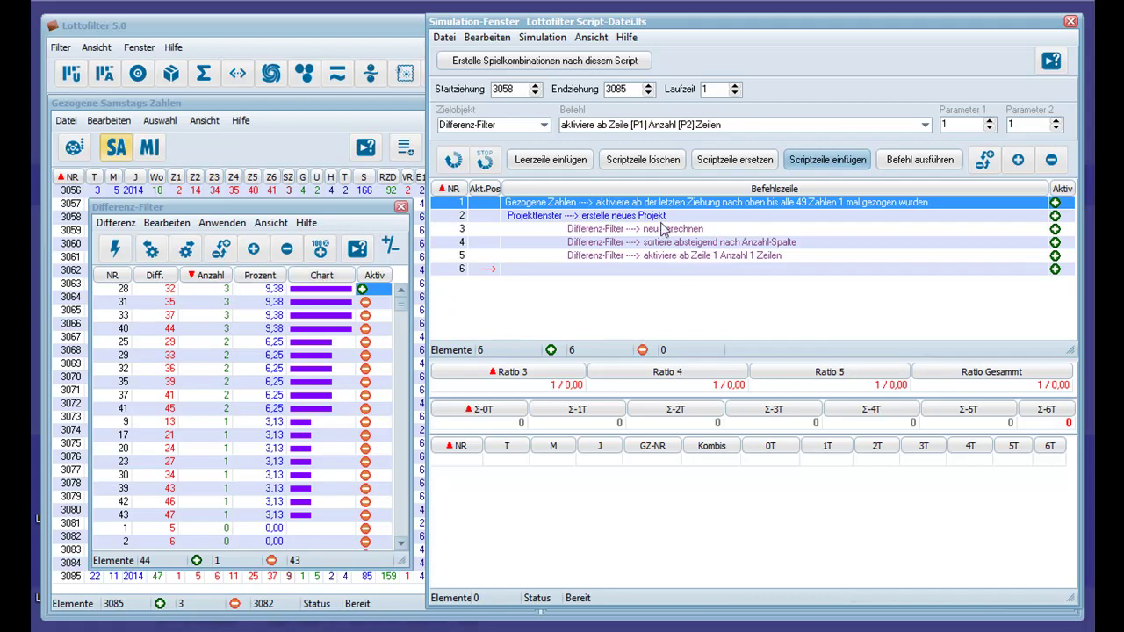
Insert a Differenz-Filter script line with the command "auf Projektfenster anwenden".
click(924, 125)
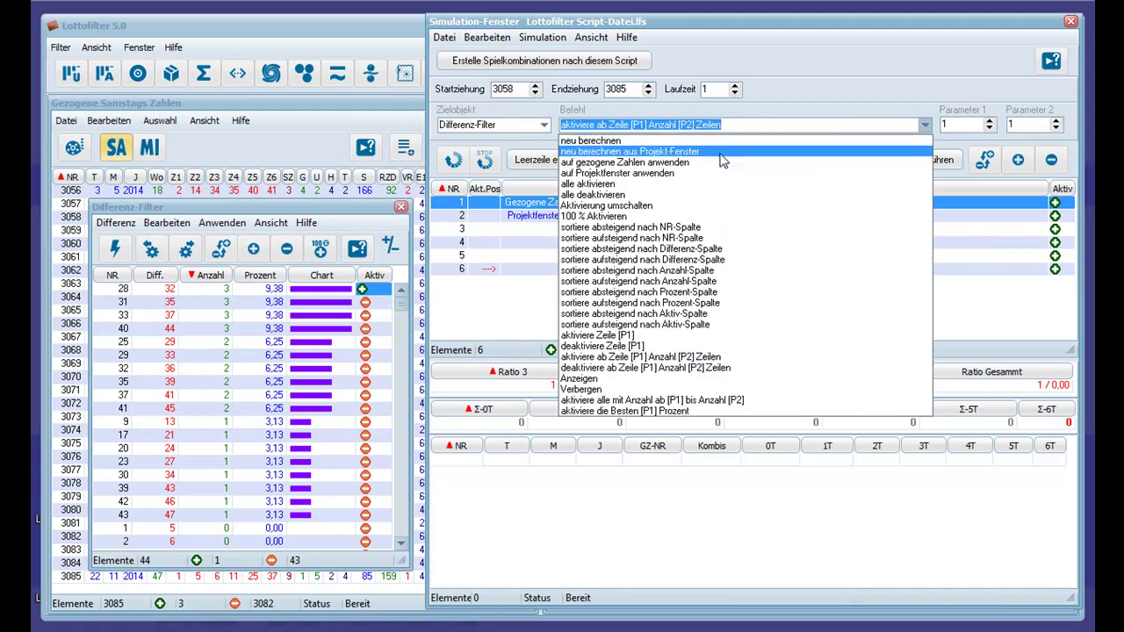
click(621, 172)
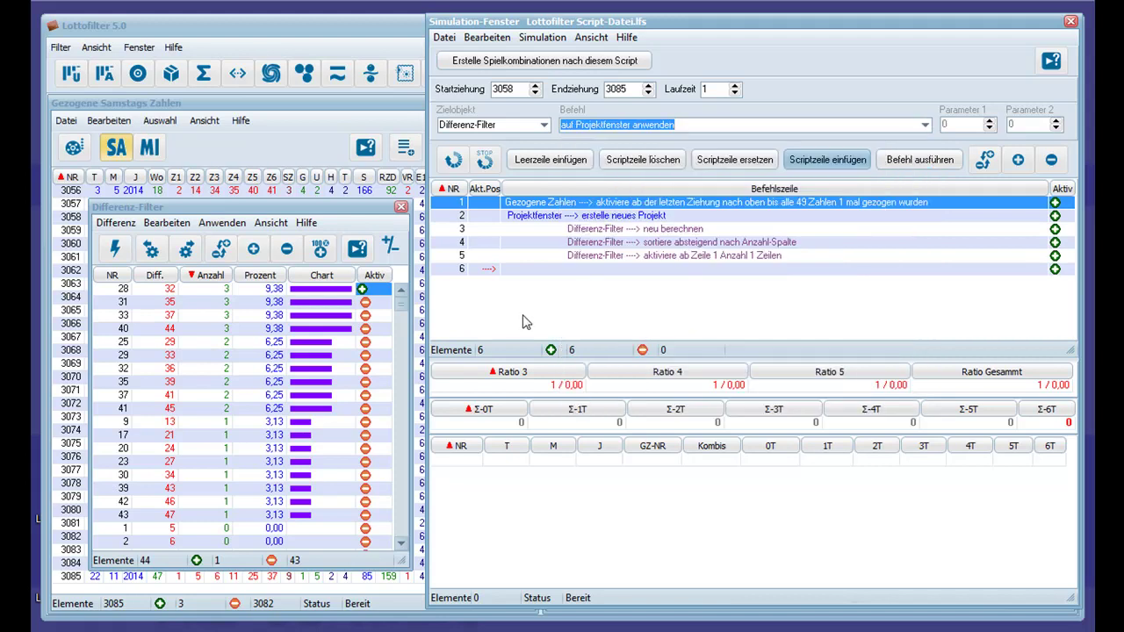
click(846, 165)
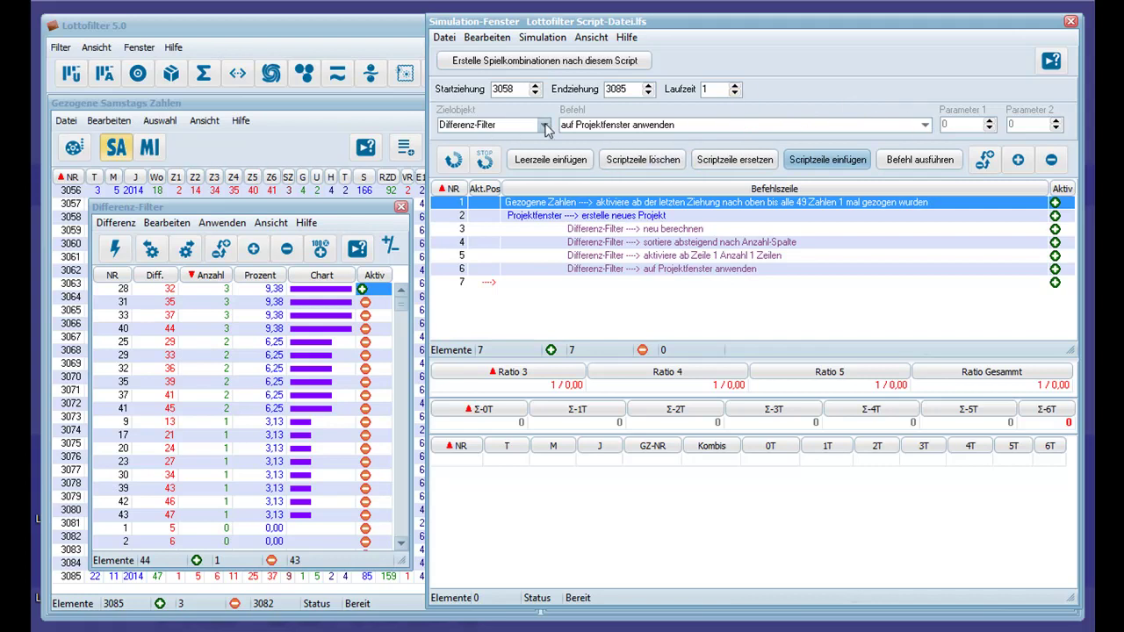
Insert a Projektfenster script line with the command "entferne nicht aktivierte Kombinationen" after the Differenz-Filter lines.
click(543, 125)
click(476, 151)
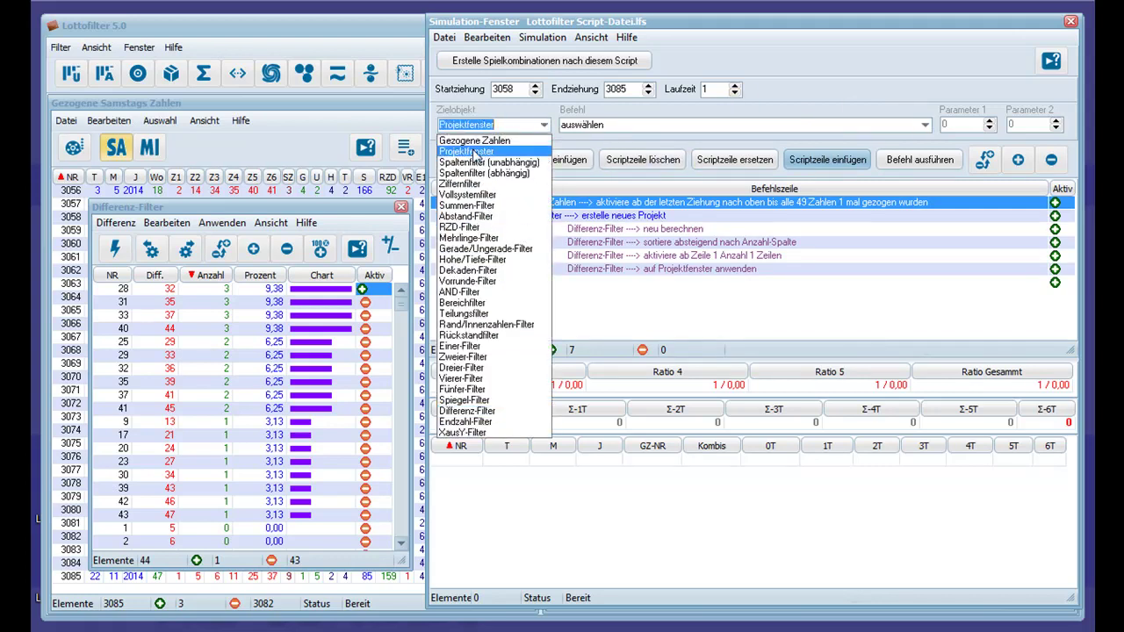
click(924, 126)
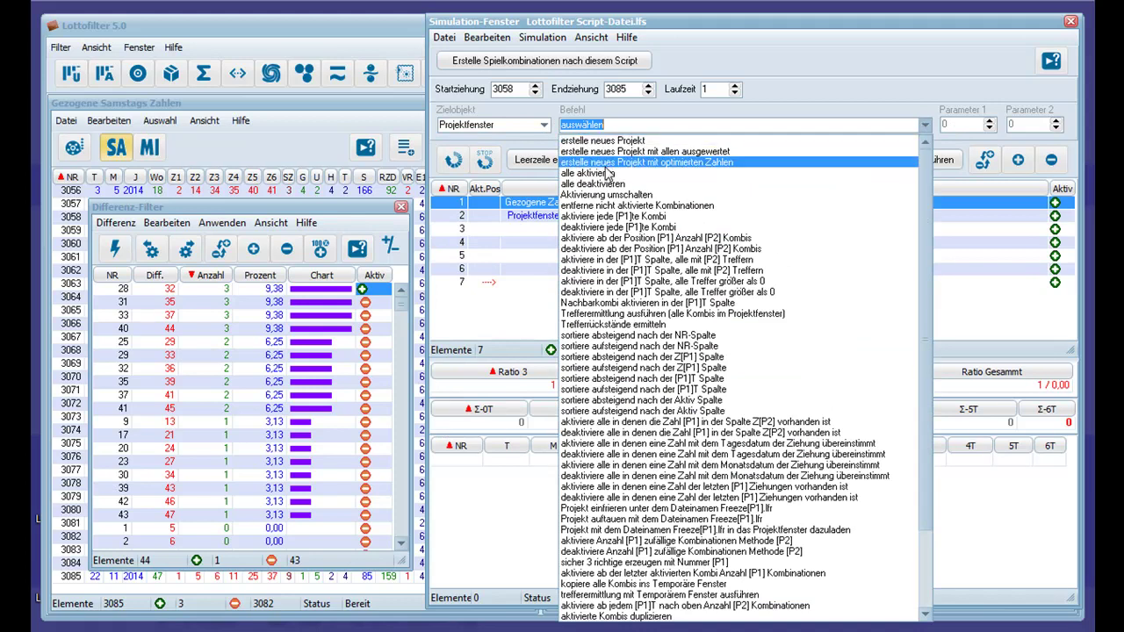
click(637, 205)
click(831, 163)
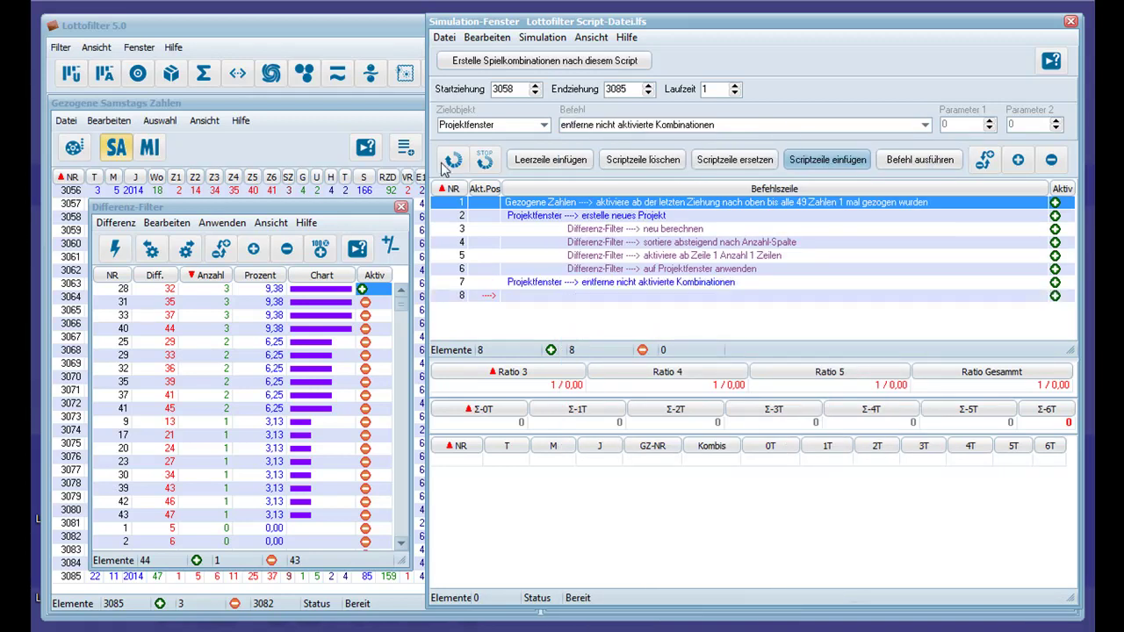
Run the seven-command simulation script over draws 3058 to 3085 and view the last result rows.
click(454, 160)
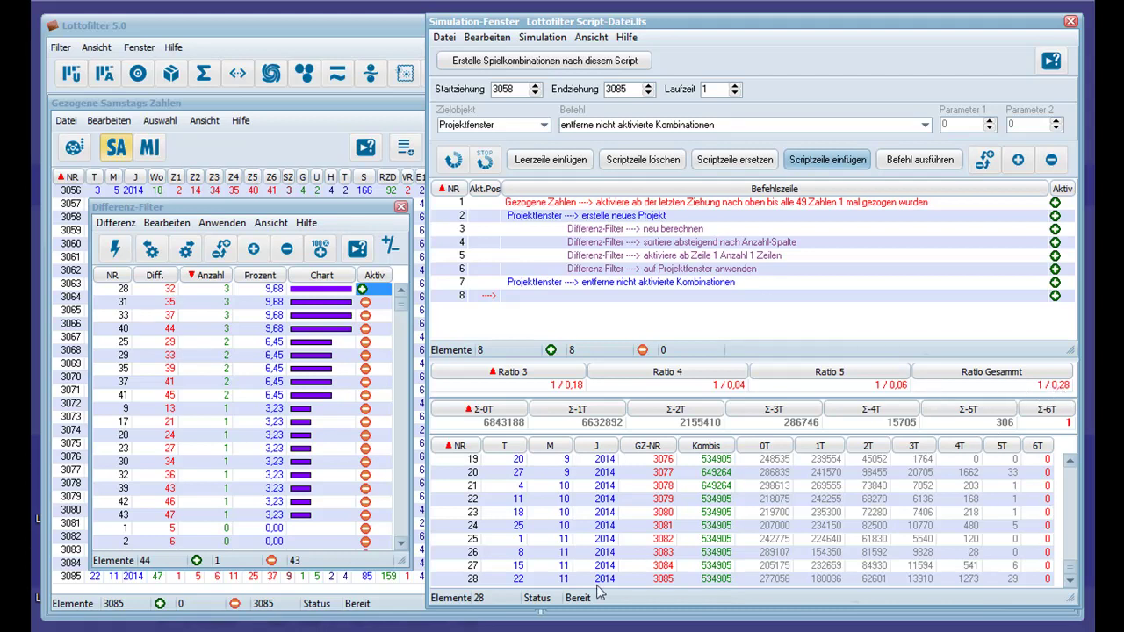
mouse_move(1070, 566)
mouse_down()
mouse_move(1074, 482)
mouse_move(1076, 573)
mouse_up()
click(889, 164)
click(925, 125)
scroll(930, 244, down, 1)
scroll(930, 250, down, 1)
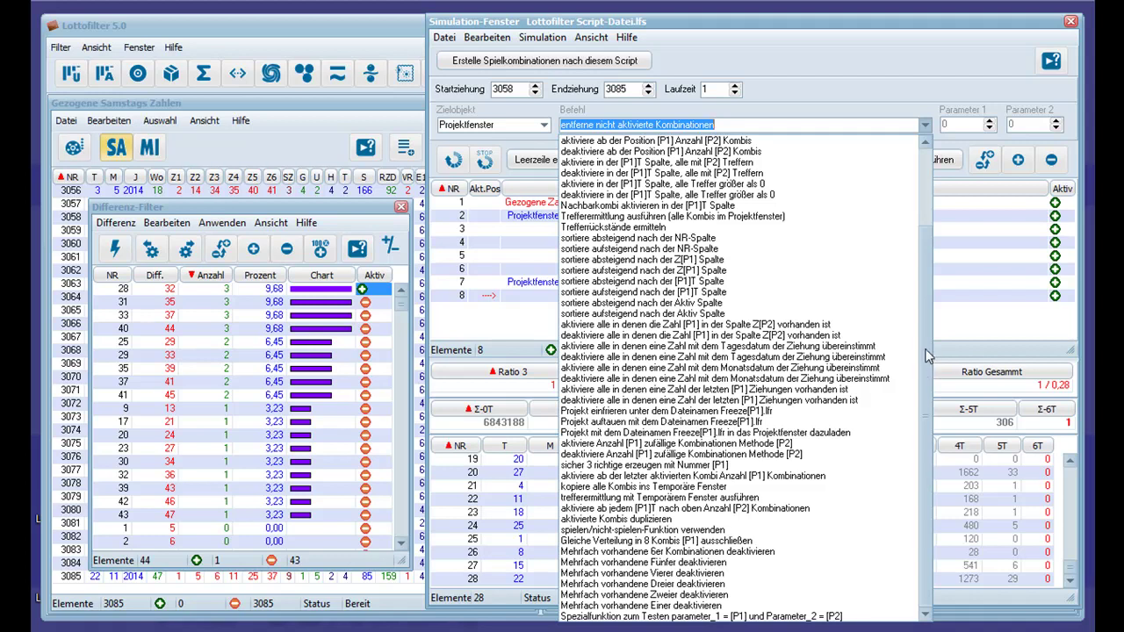
scroll(929, 263, up, 3)
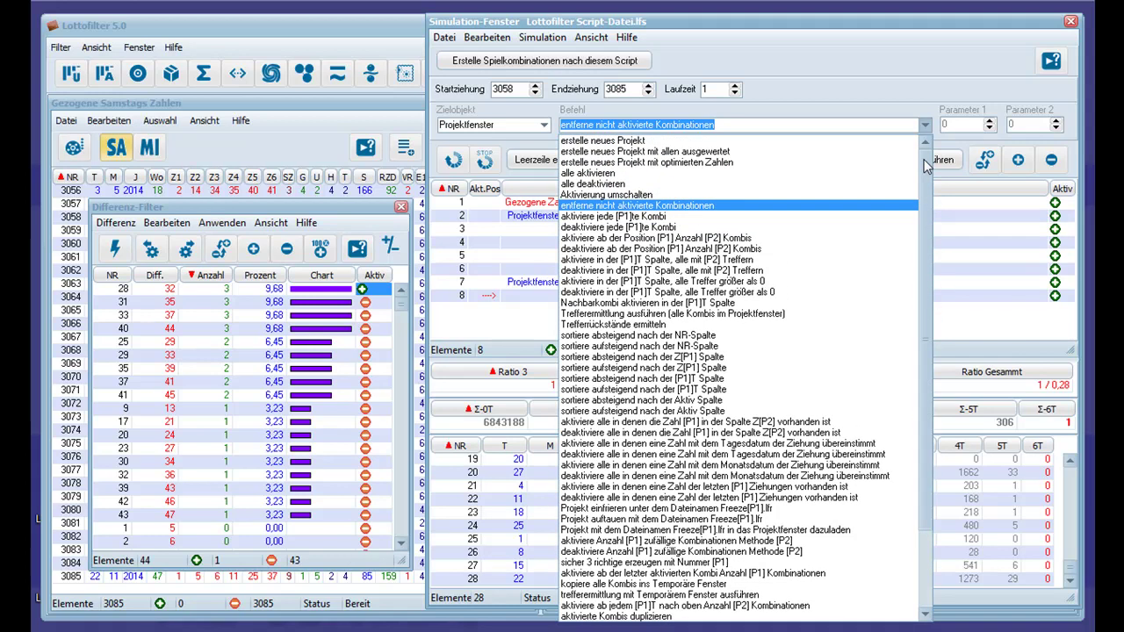
click(621, 217)
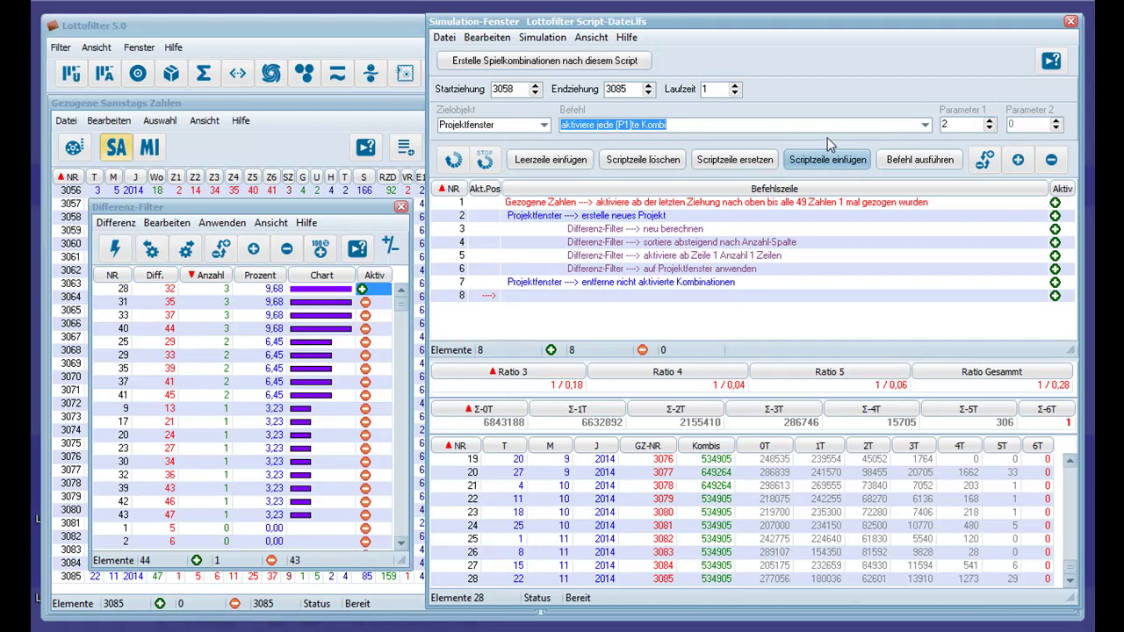
Insert the Projektfenster command "alle deaktivieren" as script line 8.
click(926, 125)
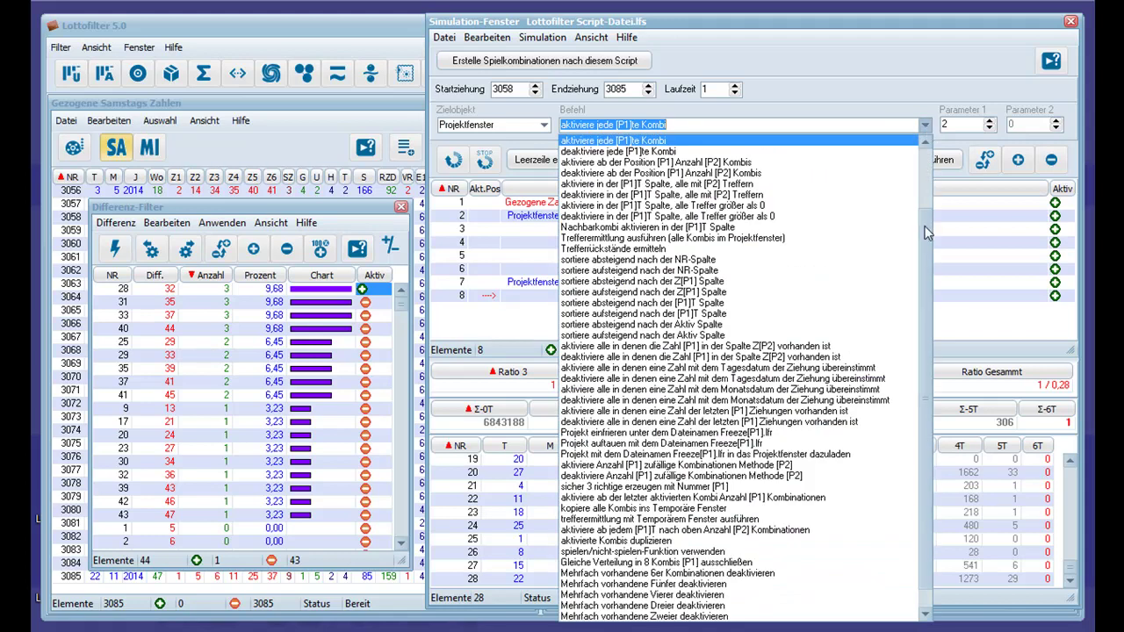
click(929, 146)
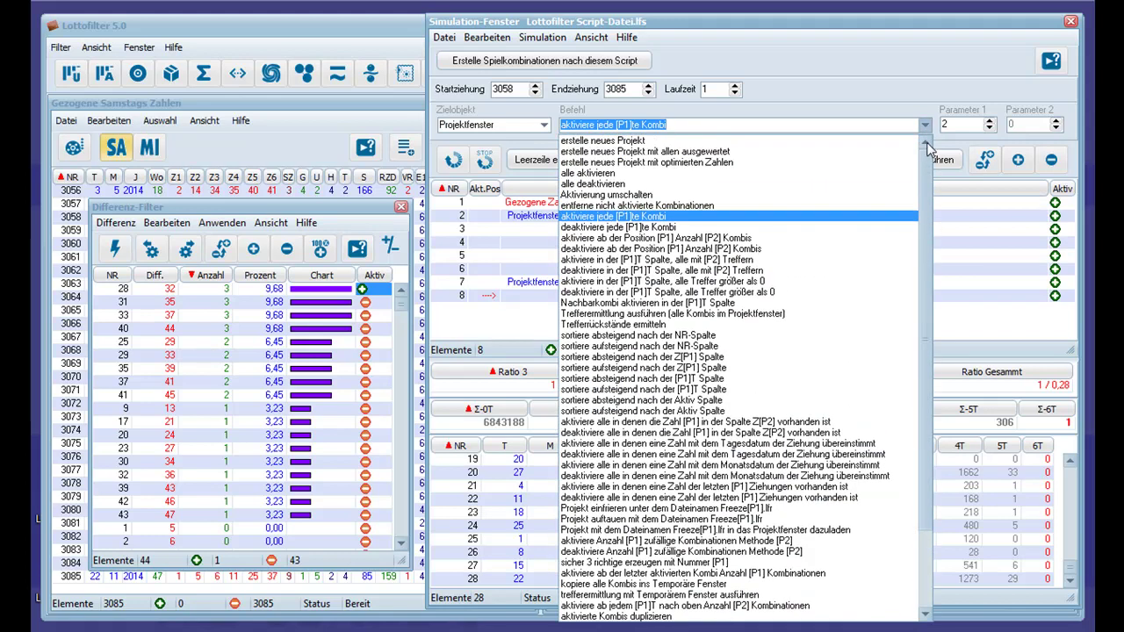
click(651, 184)
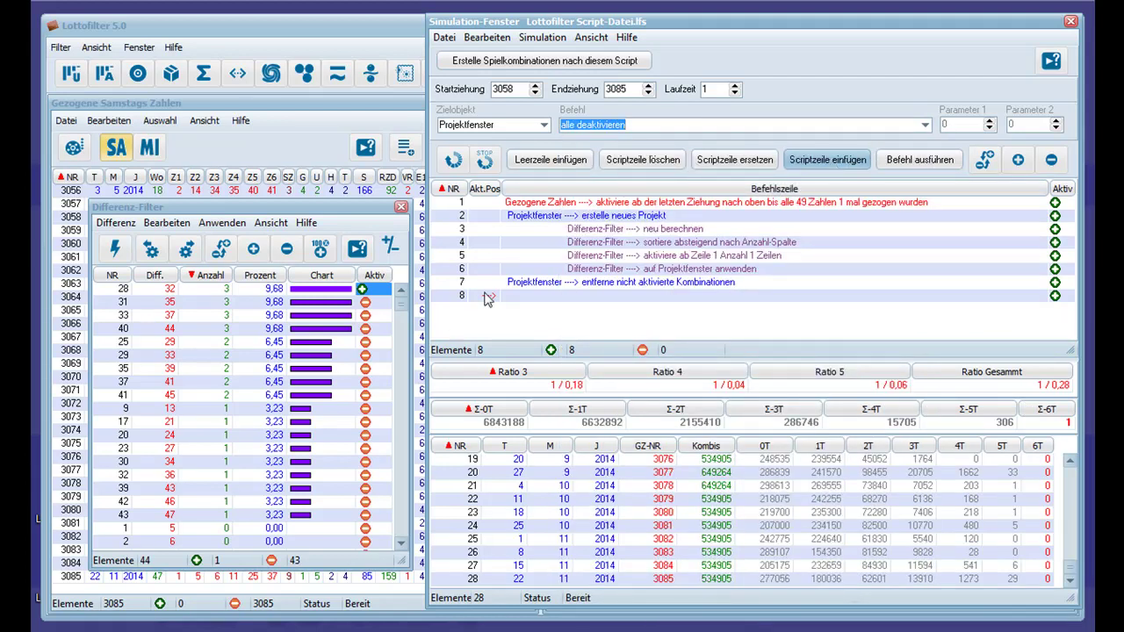
click(823, 161)
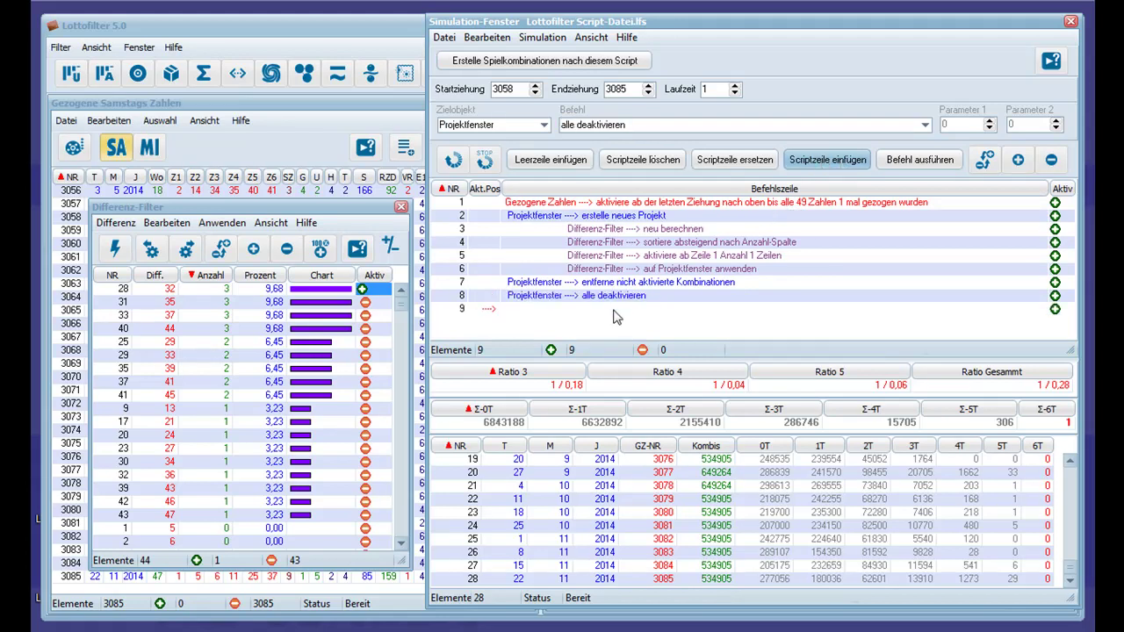
Choose the command "aktiviere jede [P1]te Kombi" with parameter 2 and move the simulation window off the Projektfenster.
click(924, 125)
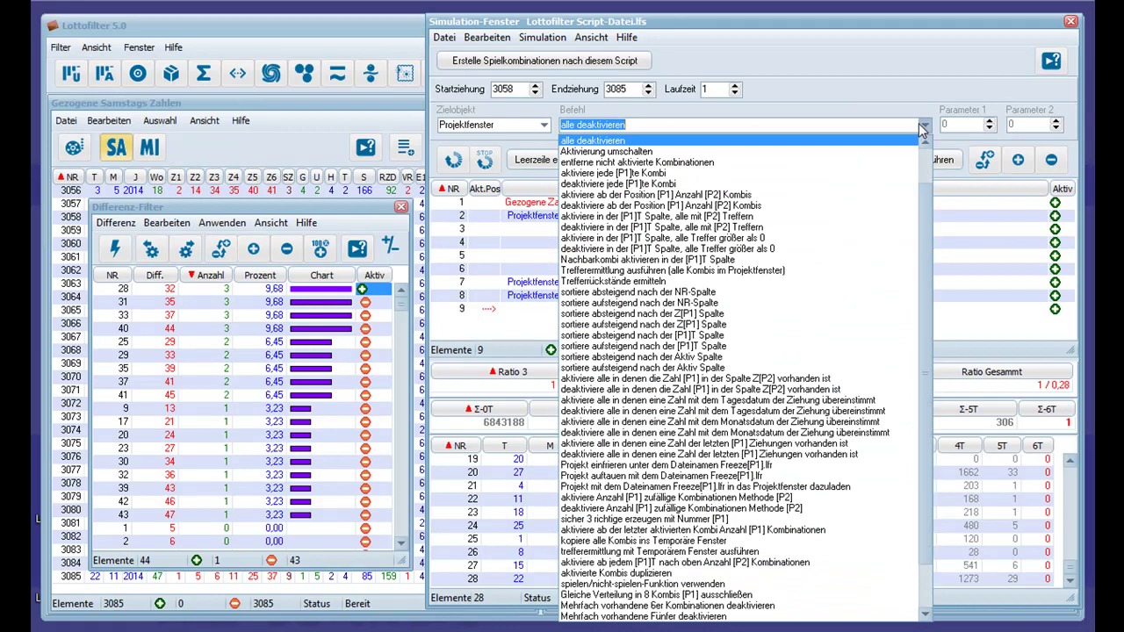
click(640, 173)
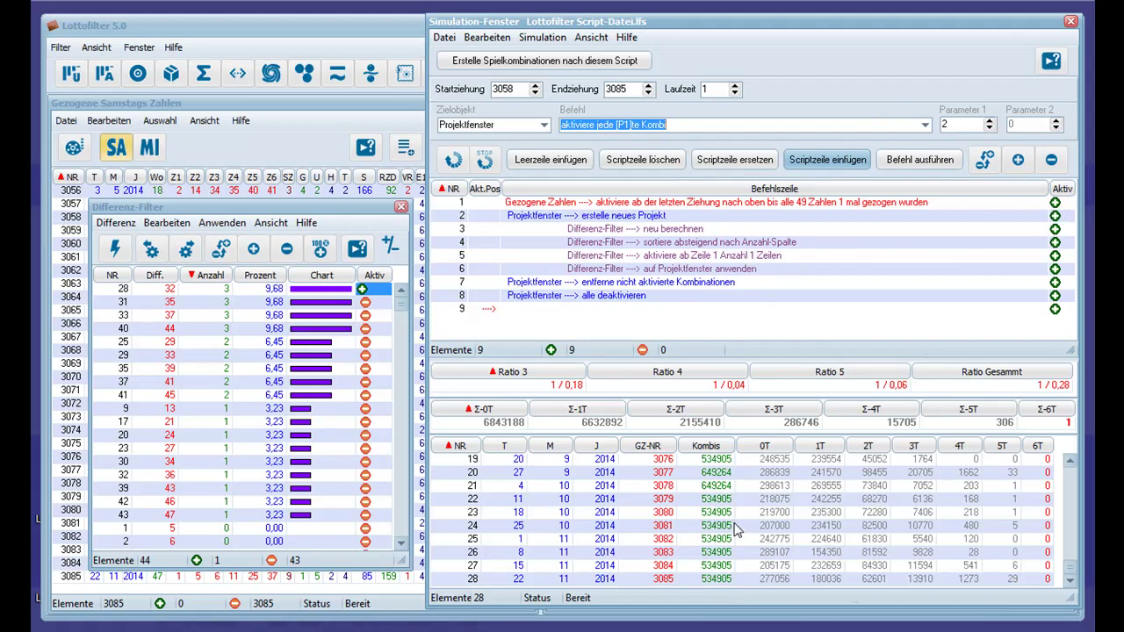
drag(806, 21, 272, 83)
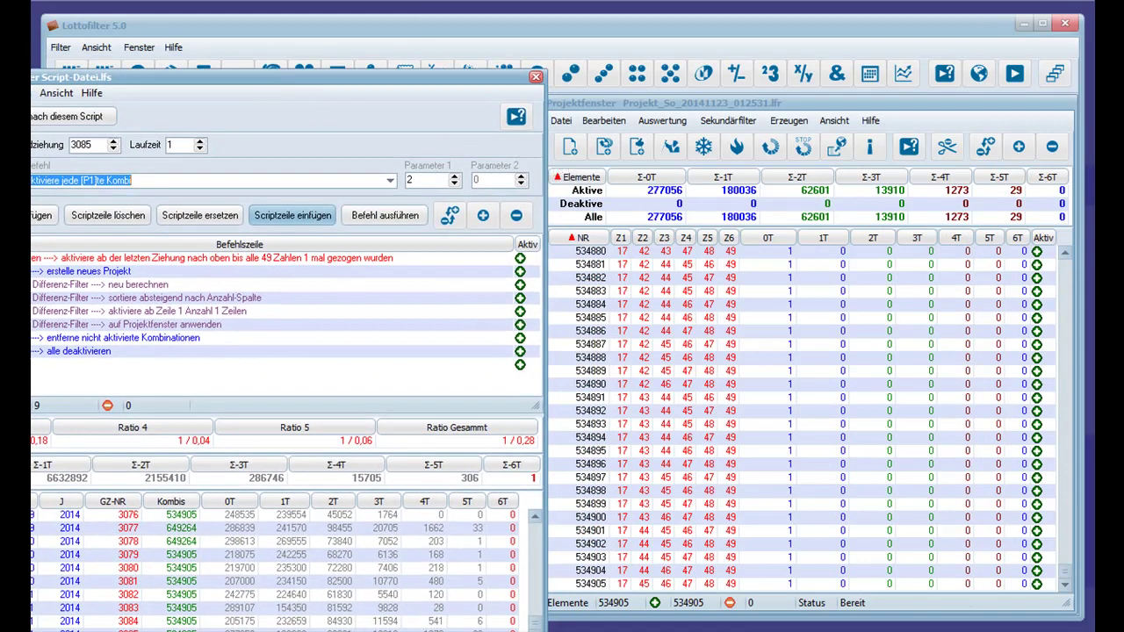
Deactivate and reactivate combinations 534881, 534883 and 534885 in the Projektfenster.
click(1037, 264)
click(1037, 291)
click(1038, 317)
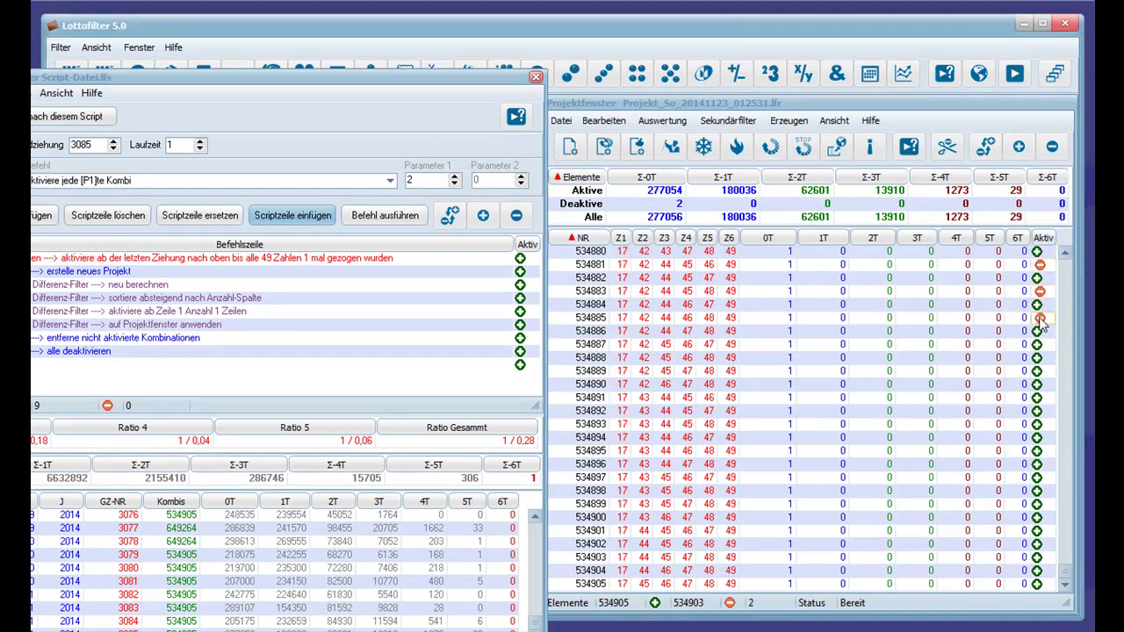
click(1038, 317)
click(1037, 290)
click(1037, 264)
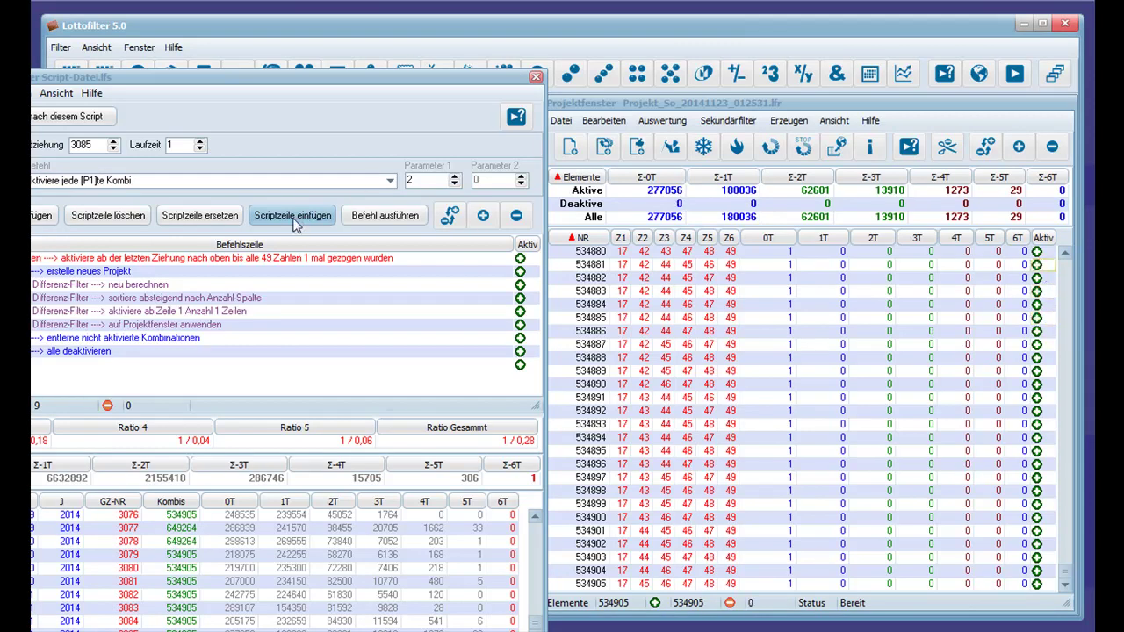
Deactivate all combinations in the Projektfenster and execute the command that activates every second combination.
click(383, 216)
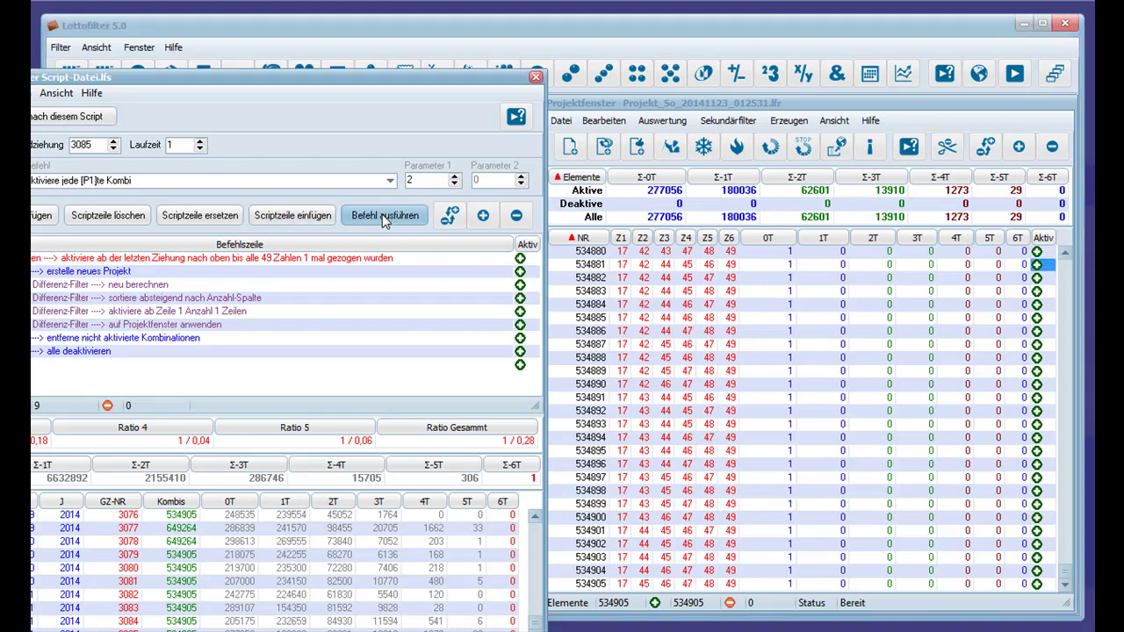
click(1050, 148)
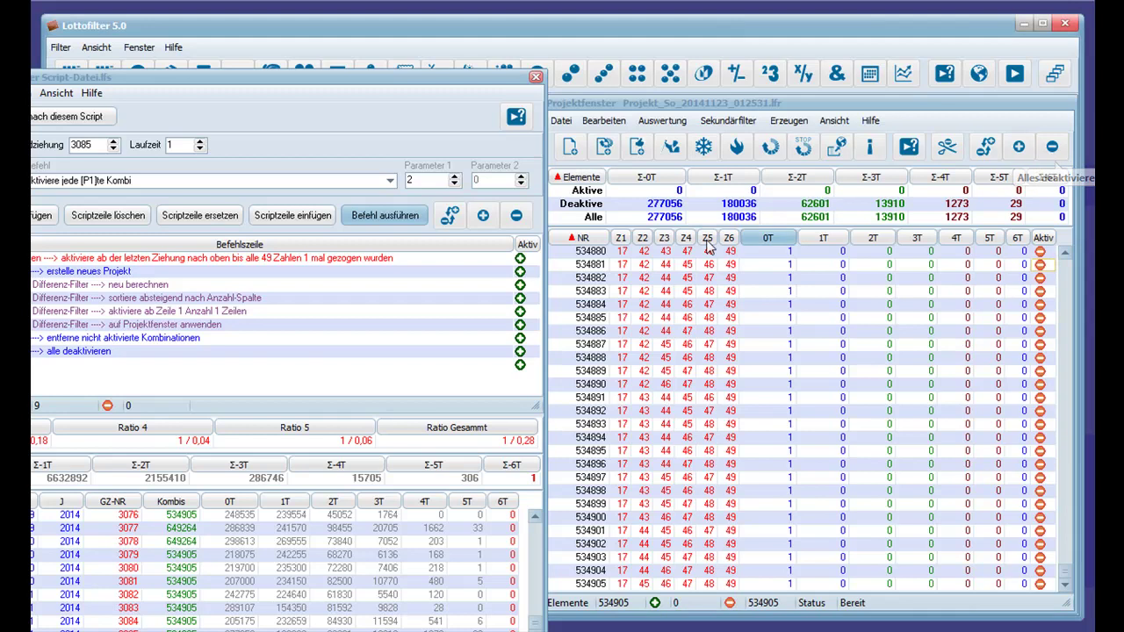
click(384, 216)
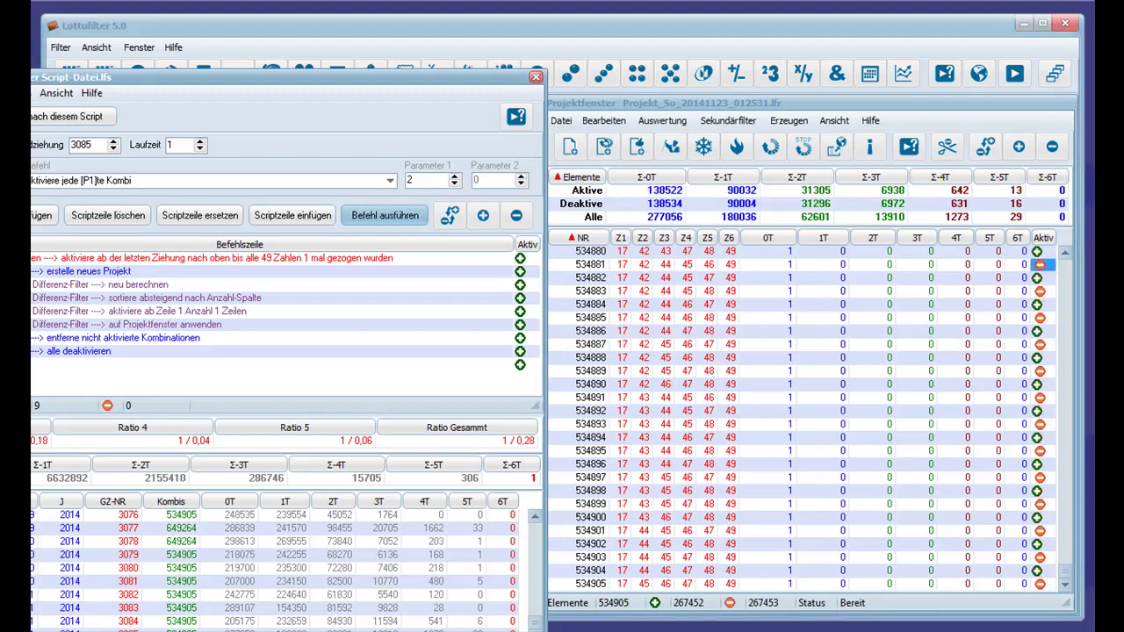
Move the simulation window back into full view and insert "aktiviere jede 2te Kombi" as script line 9.
drag(359, 75, 770, 45)
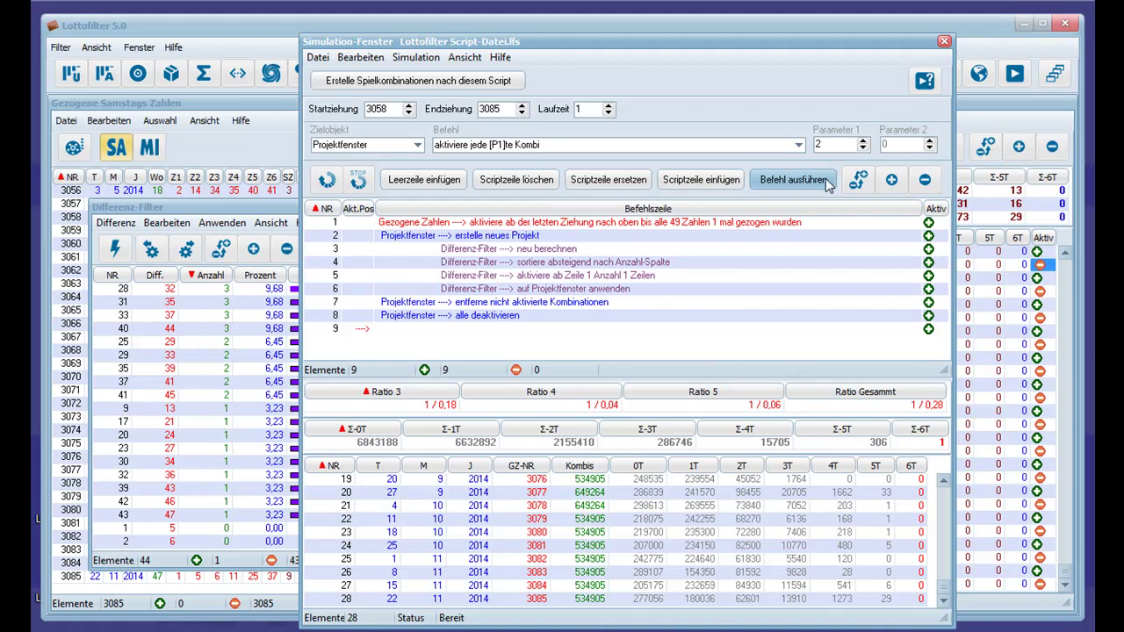
click(725, 184)
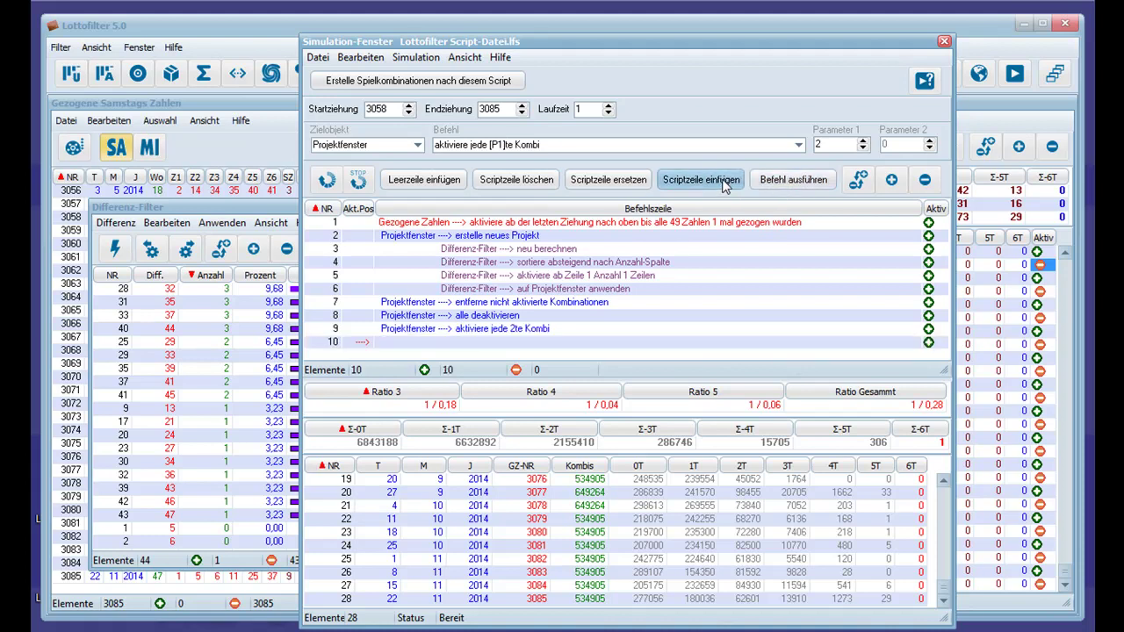
Reuse the command from script line 7, "entferne nicht aktivierte Kombinationen", and insert it as line 10.
click(581, 304)
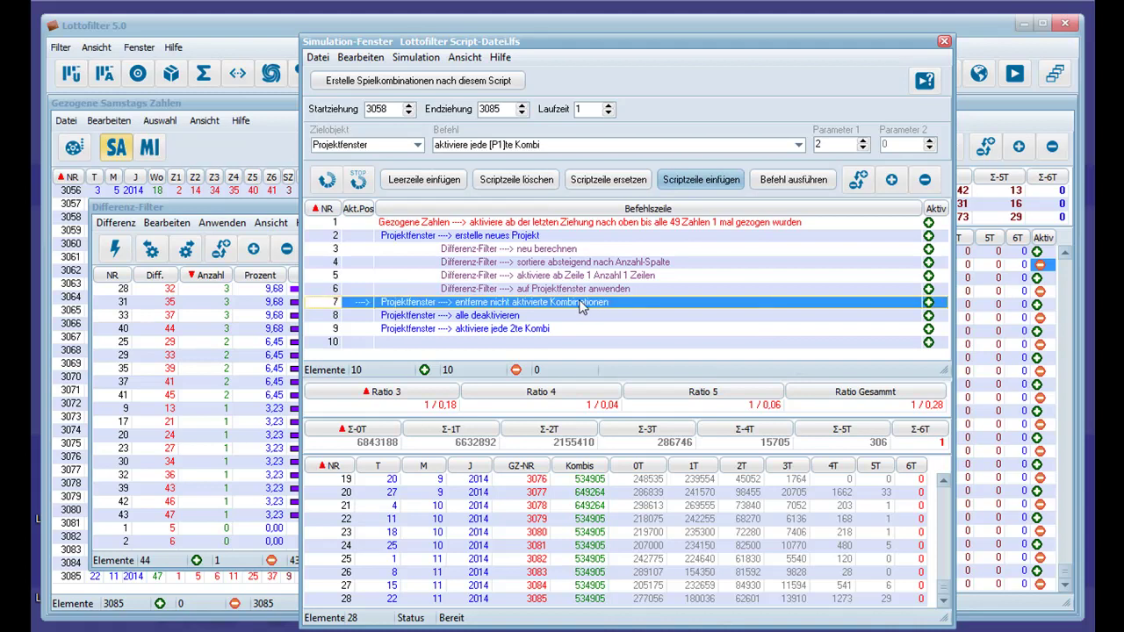
click(470, 342)
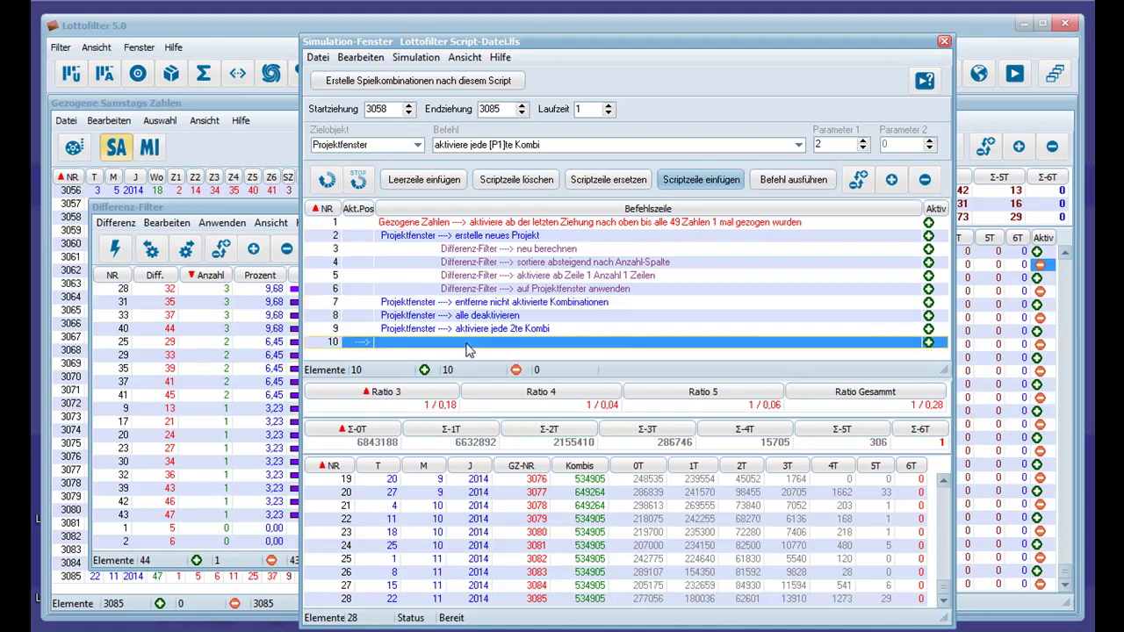
click(695, 180)
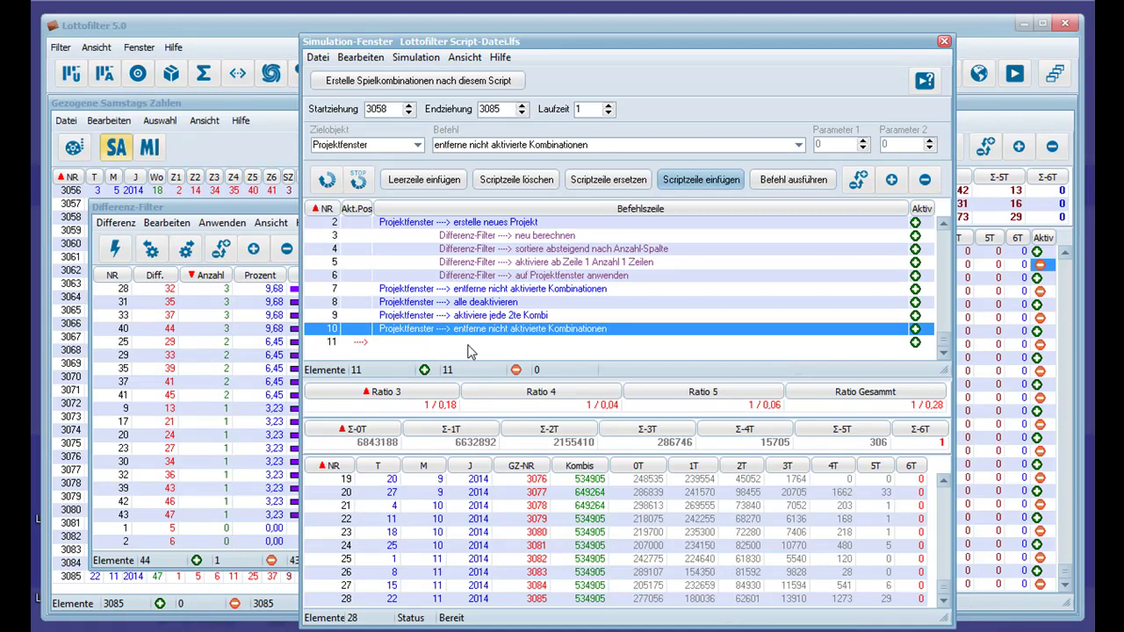
Insert "Mehrfach vorhandene Fünfer deaktivieren" and another "entferne nicht aktivierte Kombinationen" as Projektfenster script lines 11 and 12.
click(786, 139)
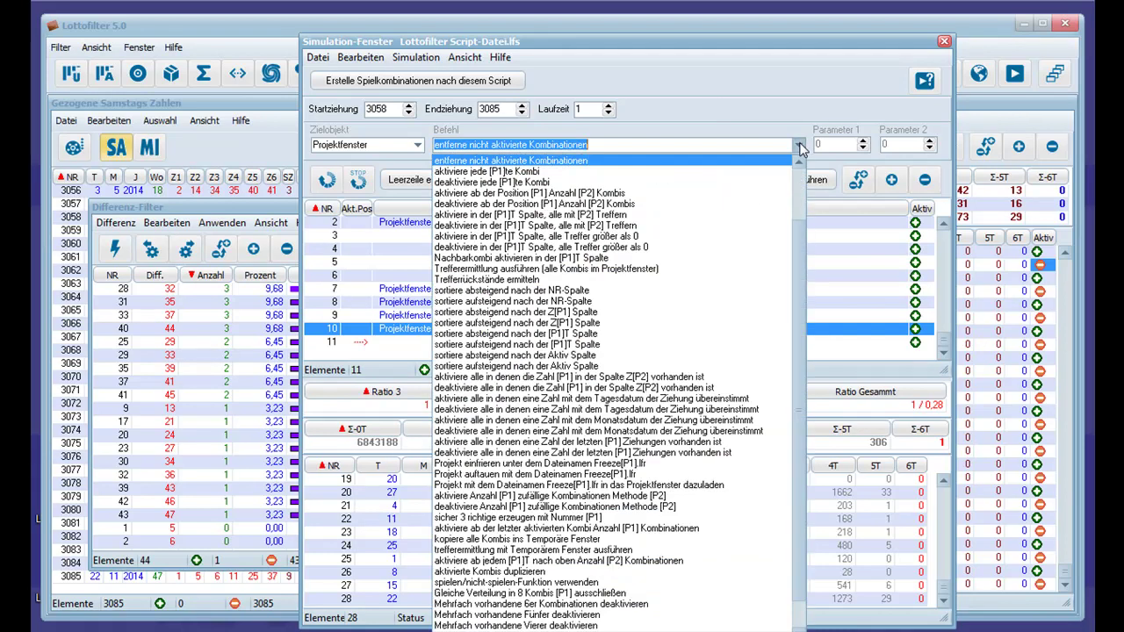
scroll(801, 336, down, 1)
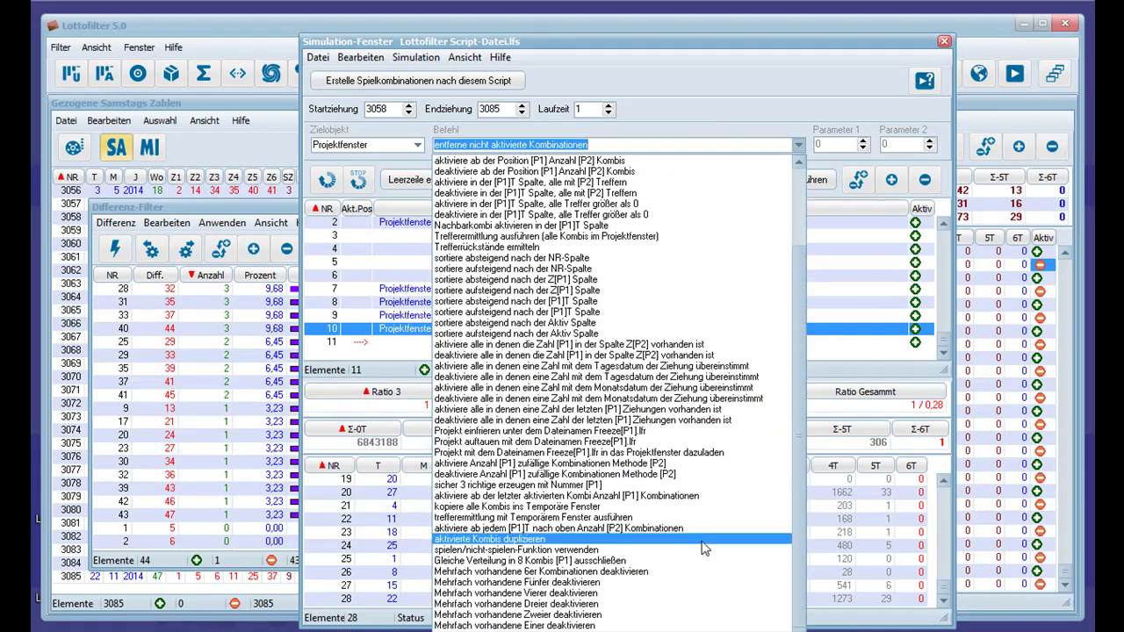
click(546, 583)
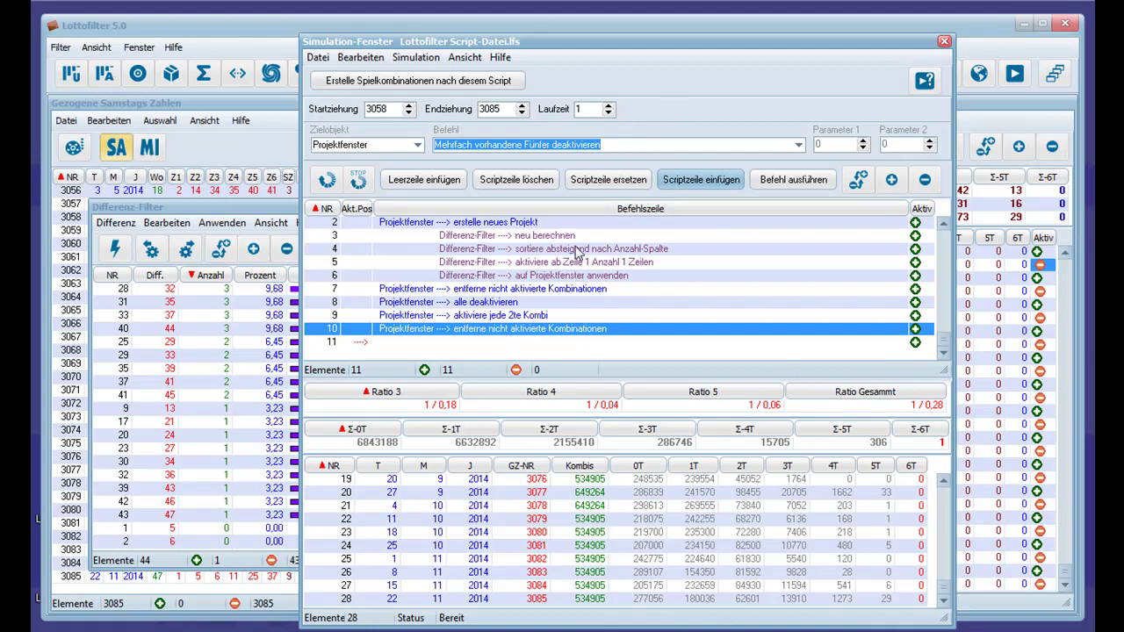
click(698, 179)
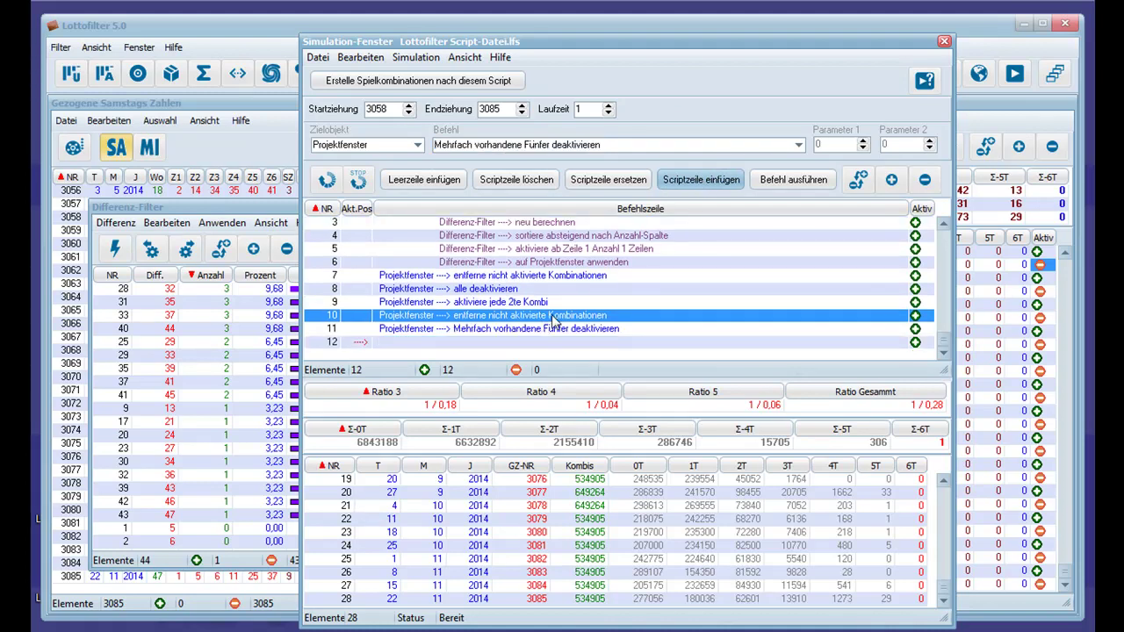
click(553, 318)
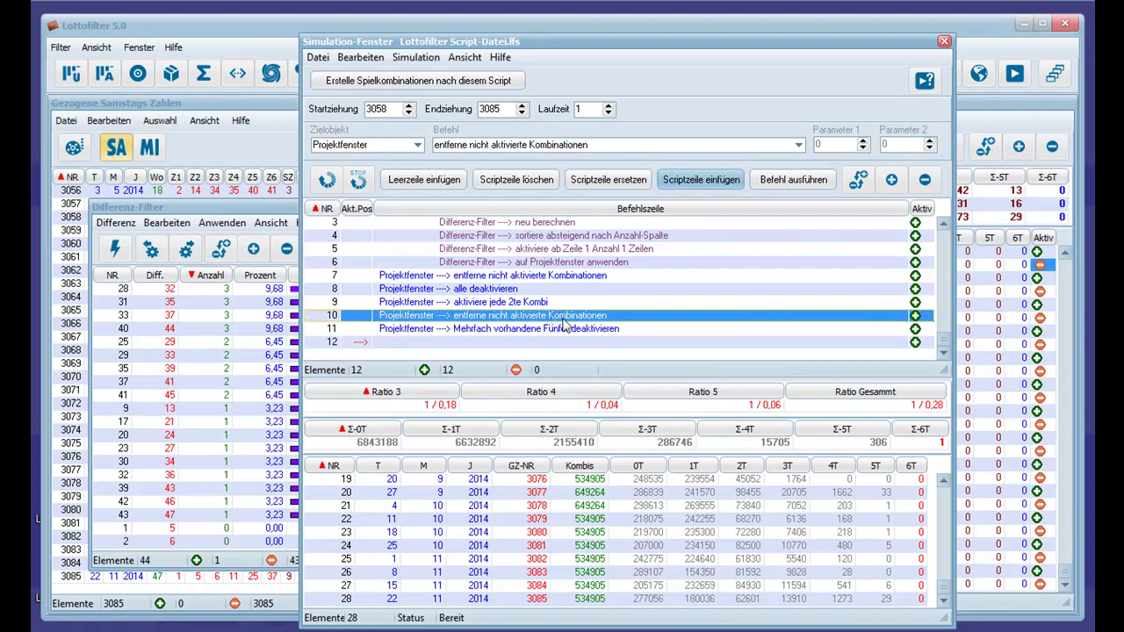
click(696, 178)
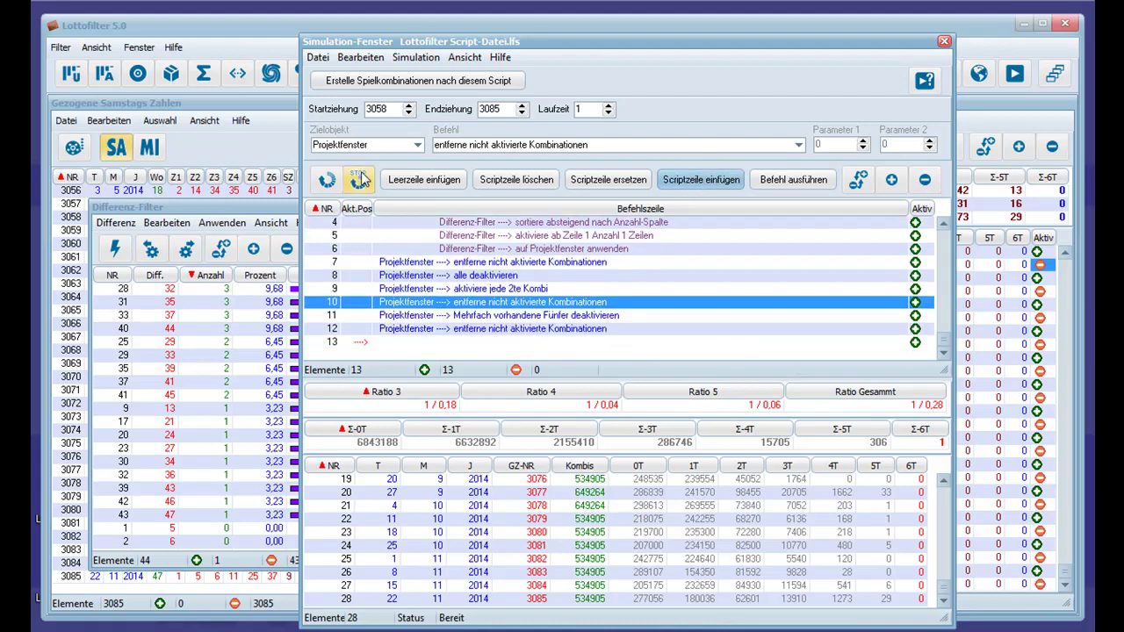
Run the extended twelve-command simulation script over draws 3058 to 3085.
click(327, 181)
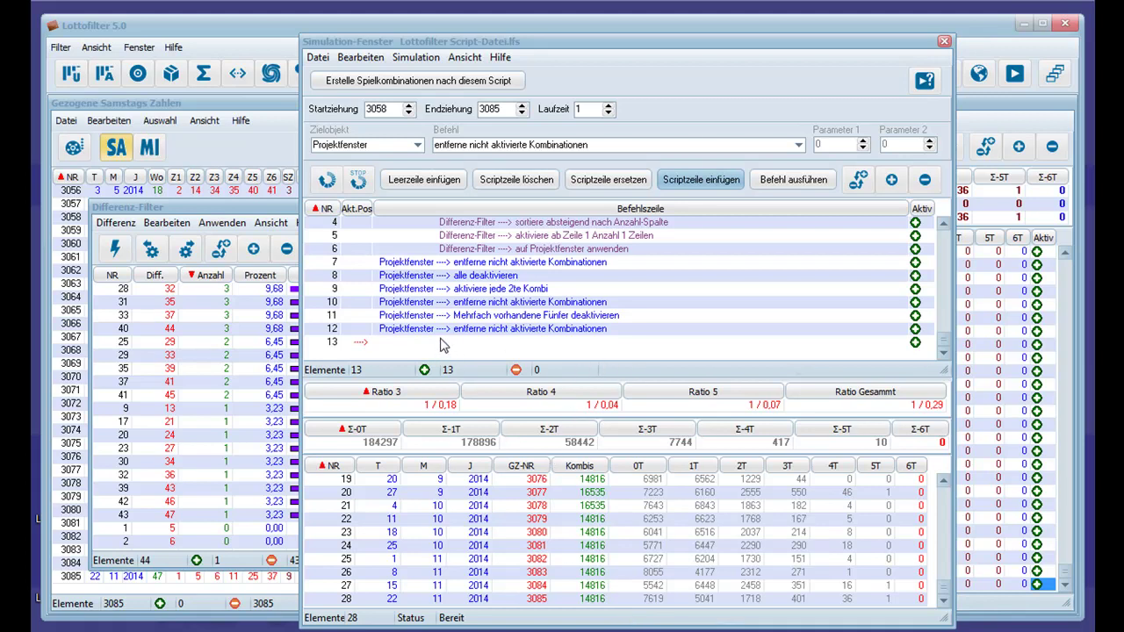
mouse_move(944, 341)
mouse_down()
mouse_move(937, 238)
mouse_move(939, 344)
mouse_up()
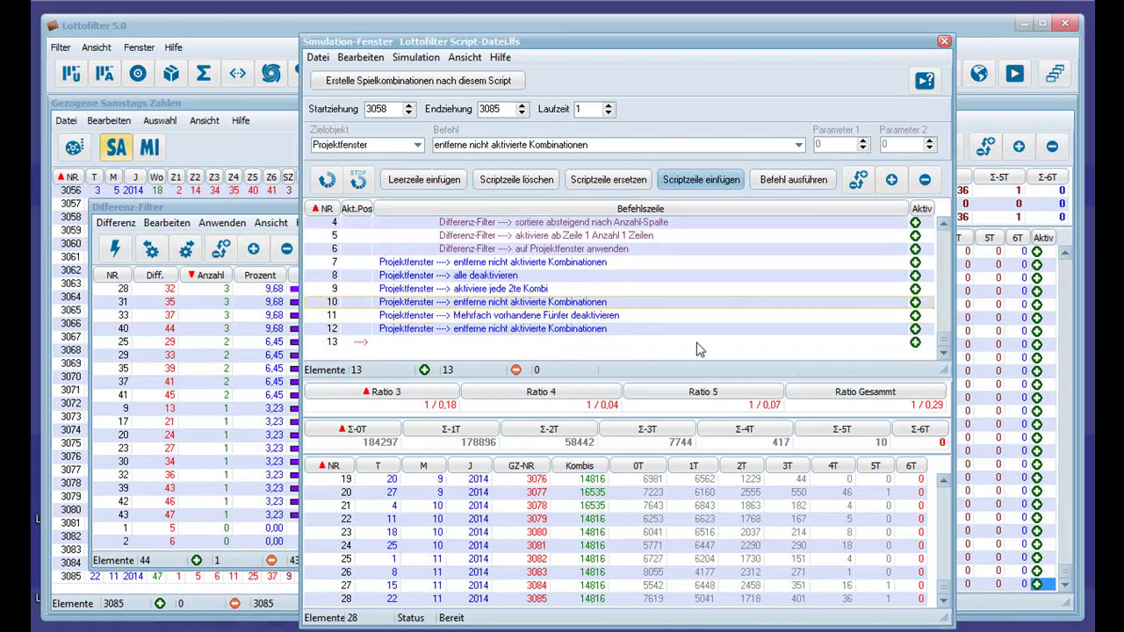